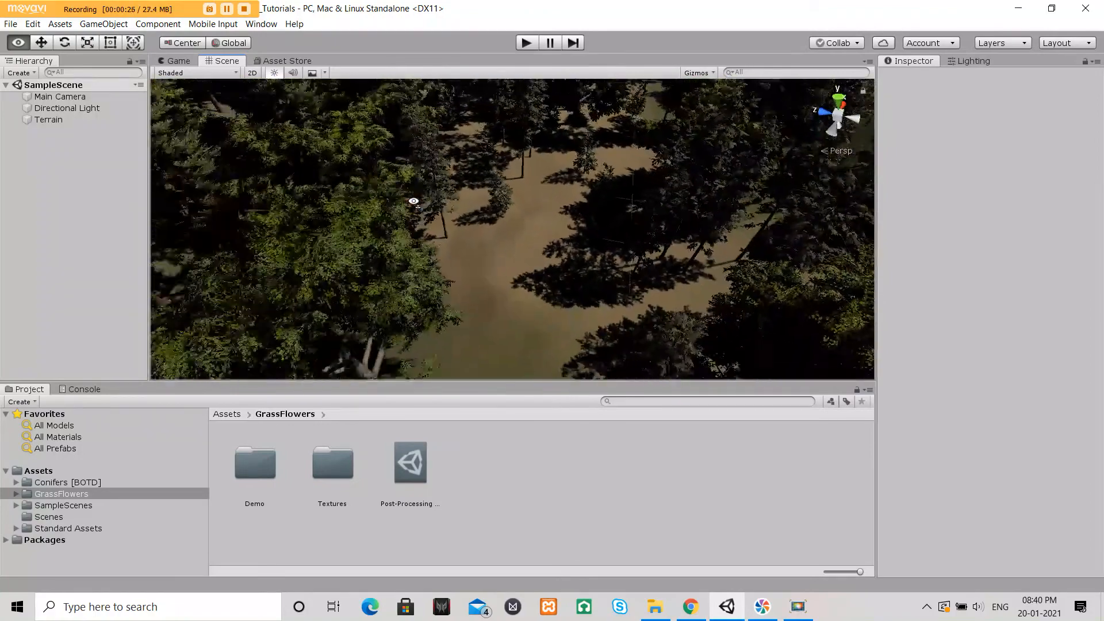
Review the Grass Flowers Pack Free page in the Asset Store and return to the scene view.
left_click(280, 60)
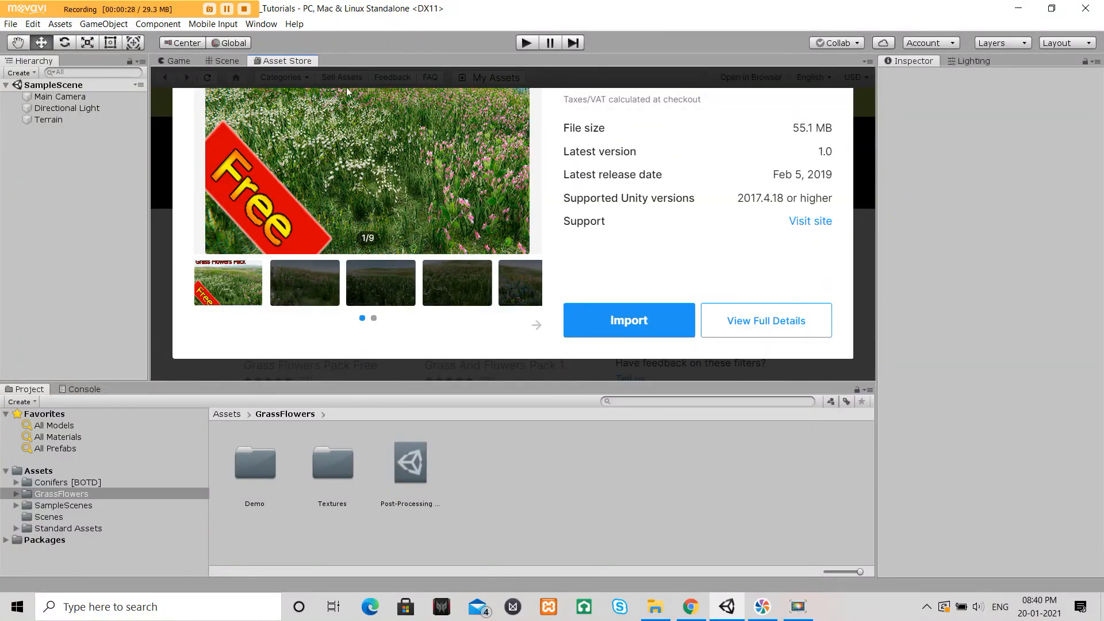
left_click_drag(850, 229, 855, 112)
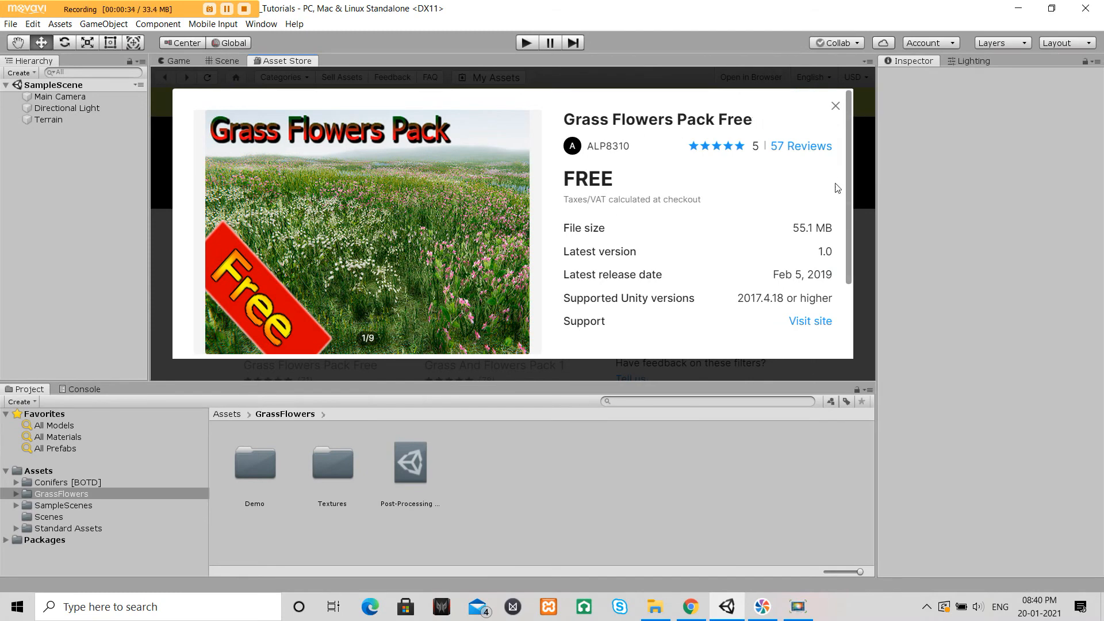
scroll(847, 170, "down", 3)
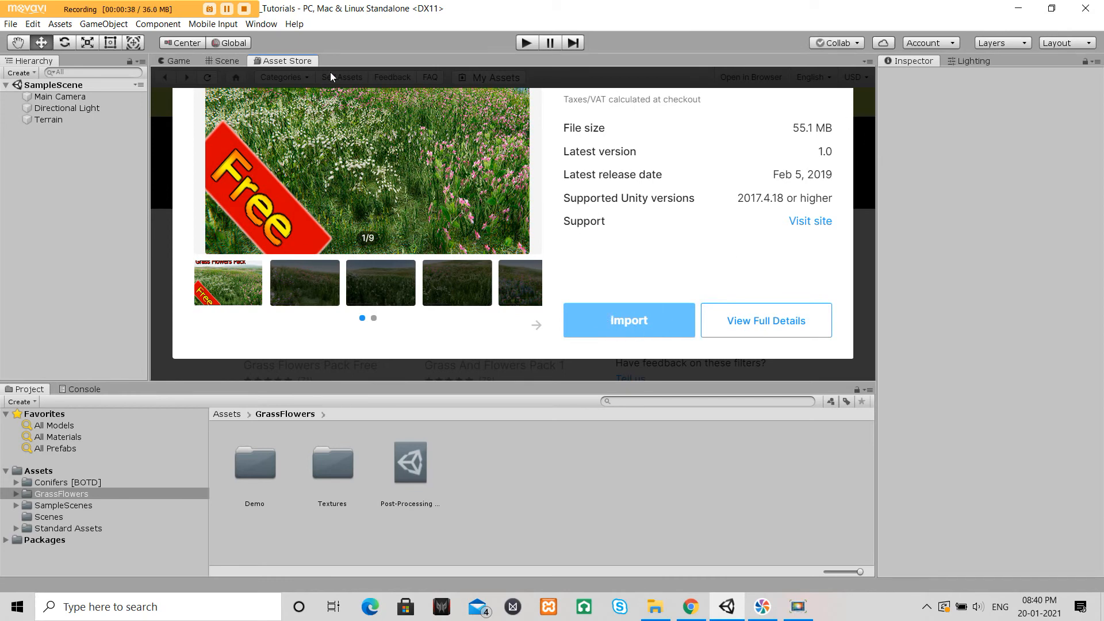
left_click(226, 61)
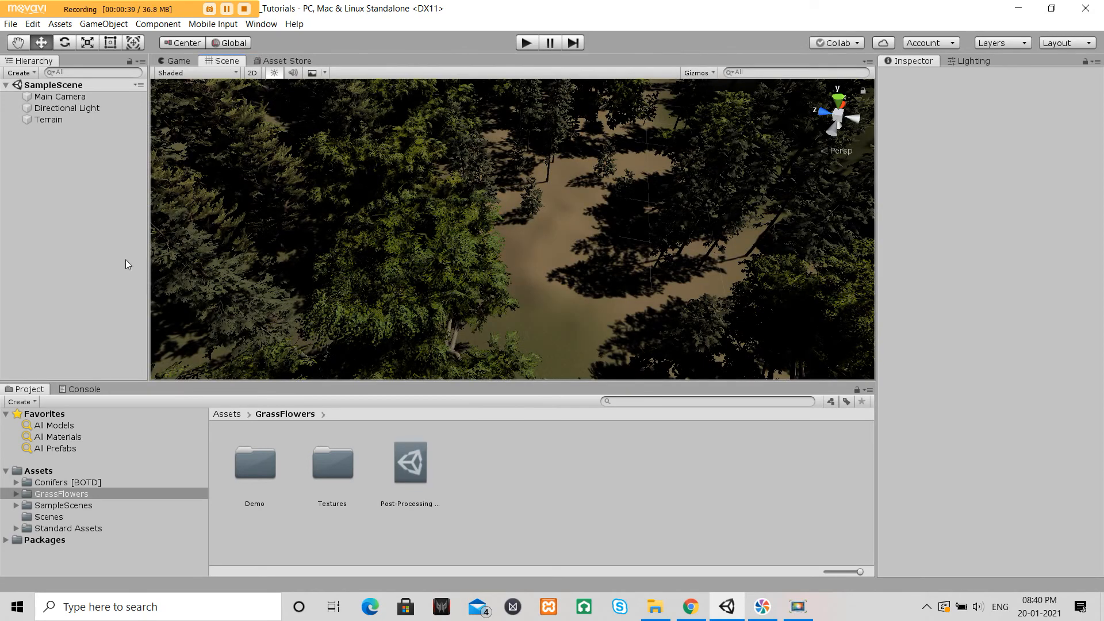
Open the GrassFlowers texture folder inside GrassFlowers > Textures in the project assets and look through its textures.
left_click(16, 494)
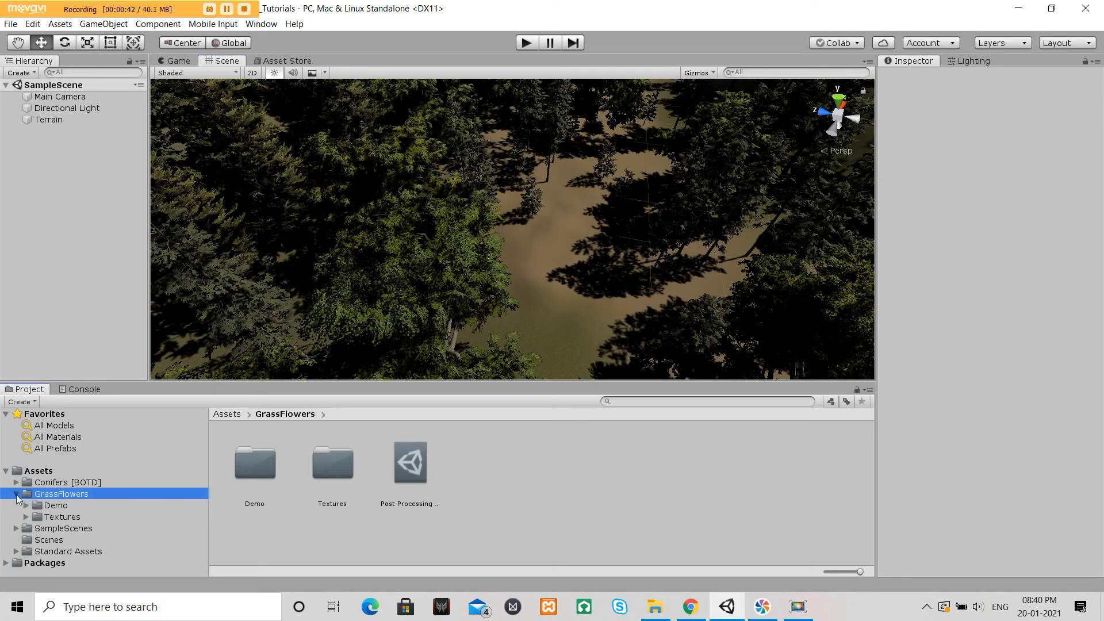
left_click(45, 519)
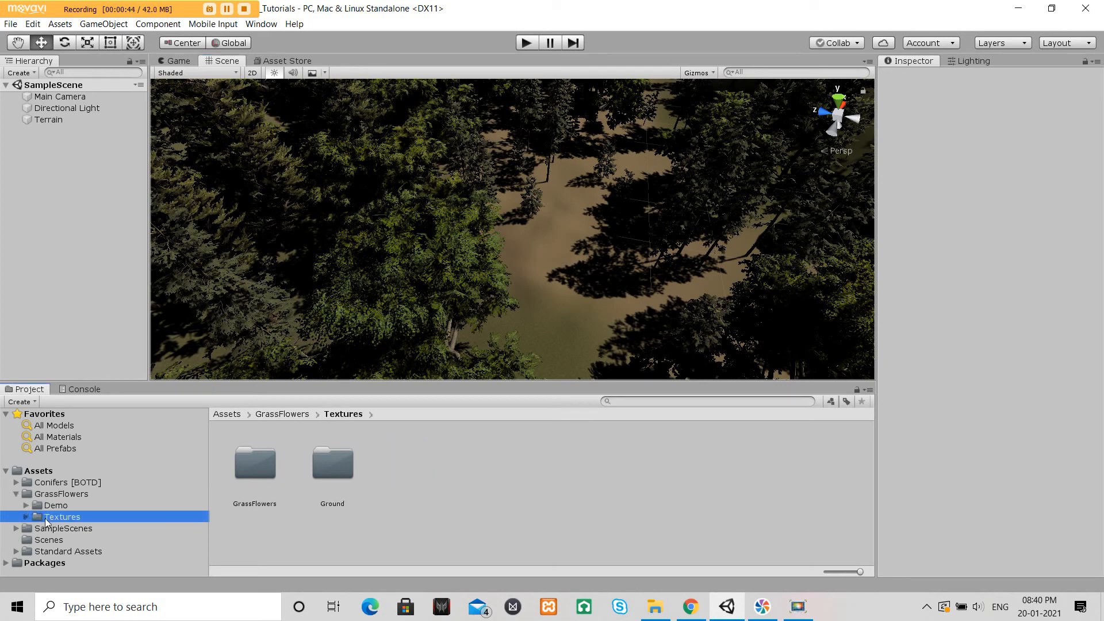
left_click(47, 507)
left_click(27, 505)
left_click(26, 506)
left_click(45, 518)
double_click(275, 485)
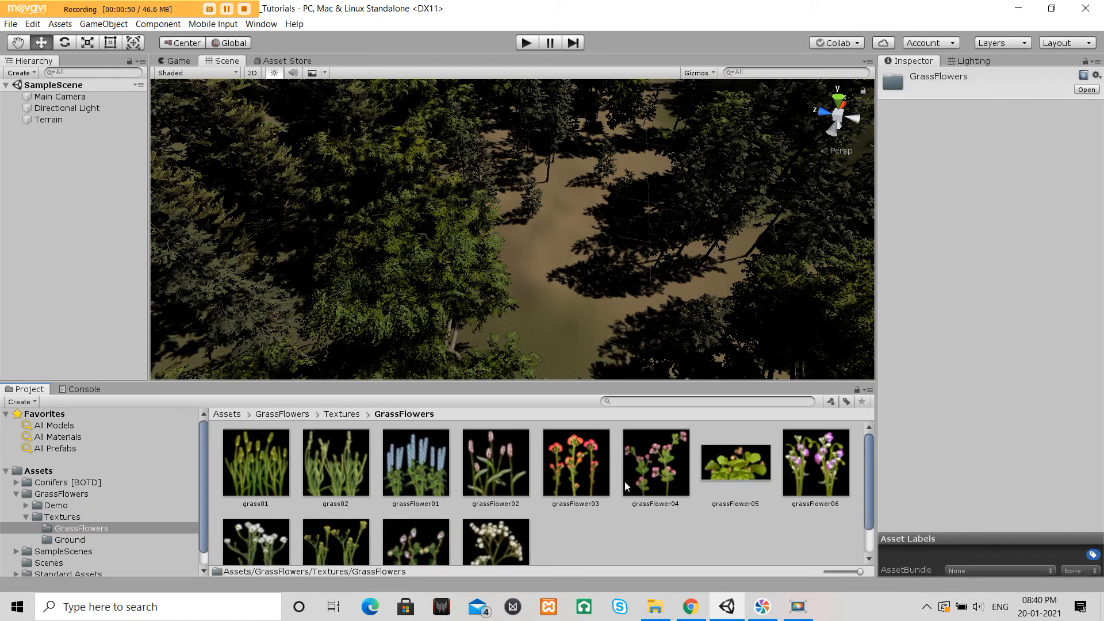
scroll(584, 484, "down", 1)
scroll(586, 489, "up", 1)
Select the Terrain, activate its Paint Details tool and start adding a grass texture.
left_click(34, 120)
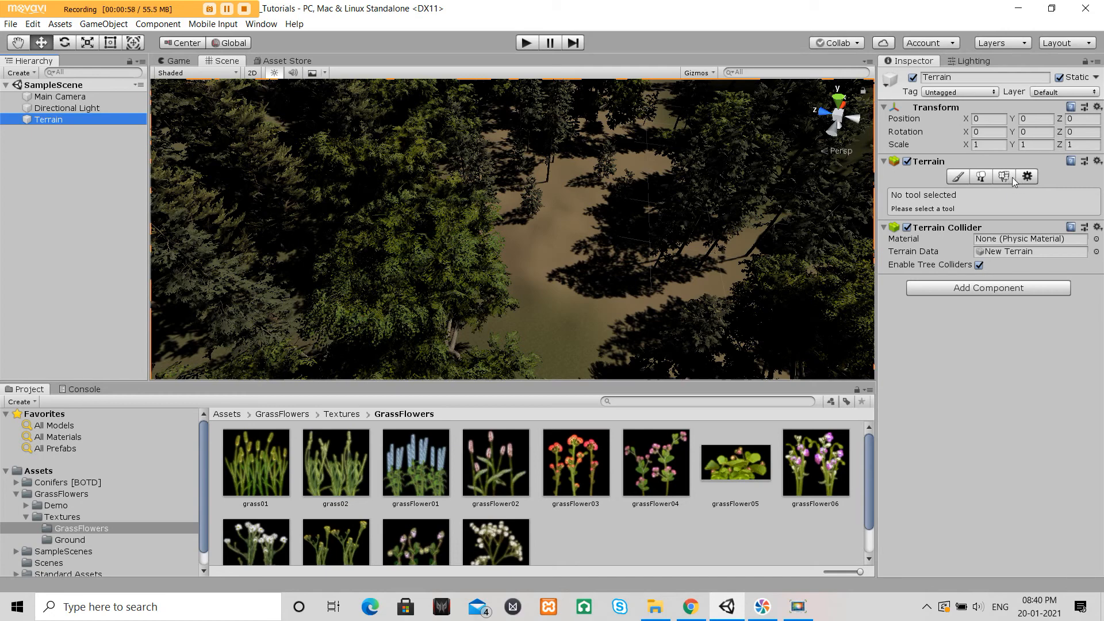
left_click(1005, 178)
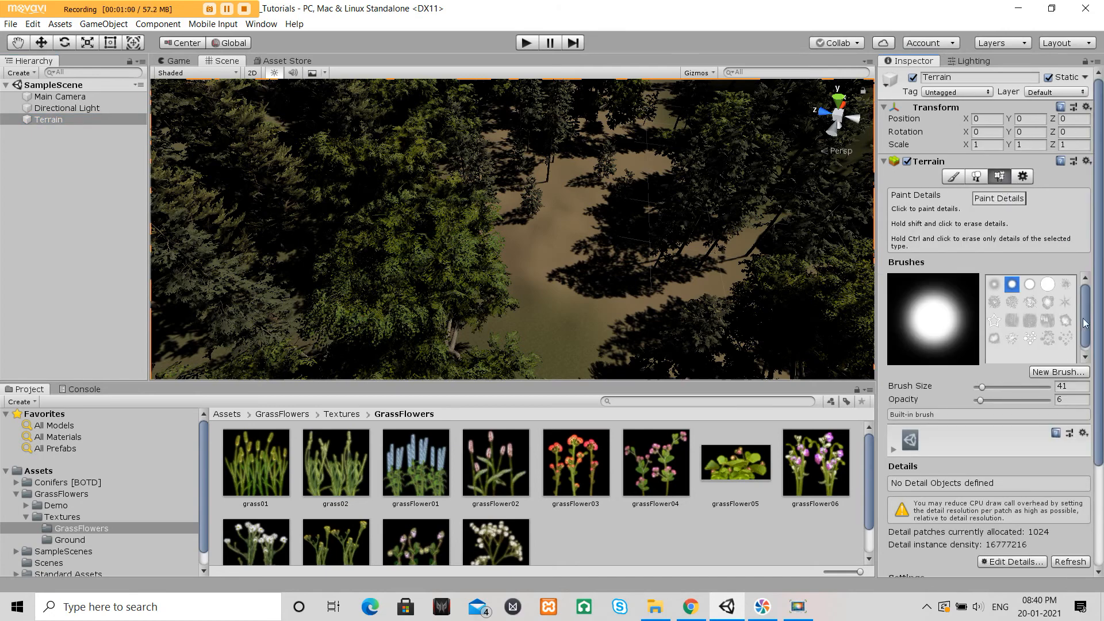
scroll(1094, 321, "down", 2)
scroll(1074, 275, "down", 3)
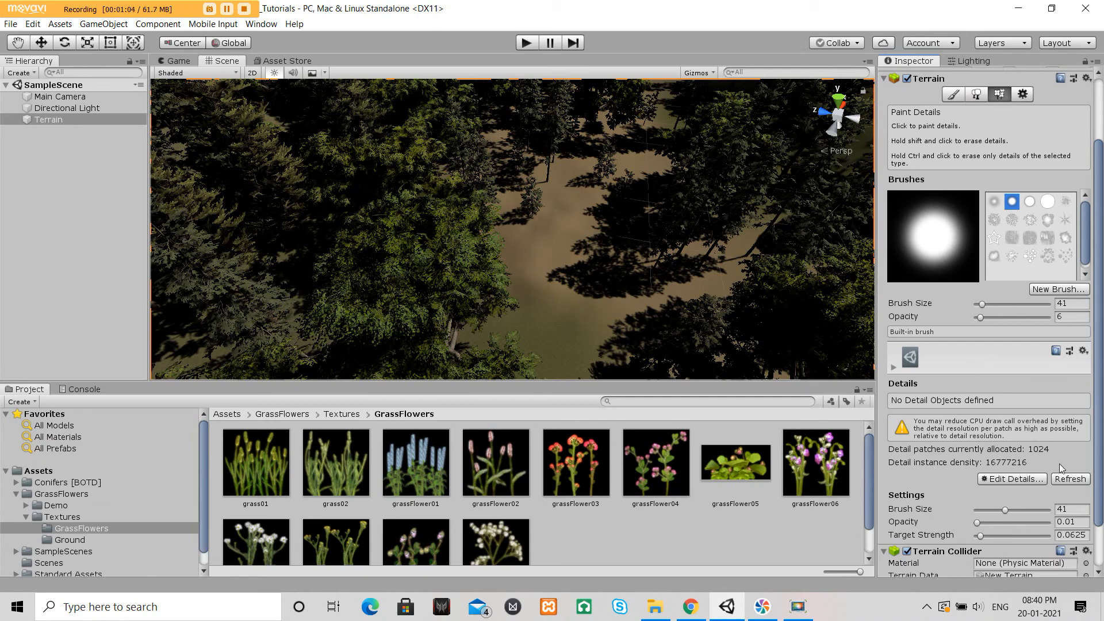
scroll(1060, 465, "down", 2)
left_click(1003, 430)
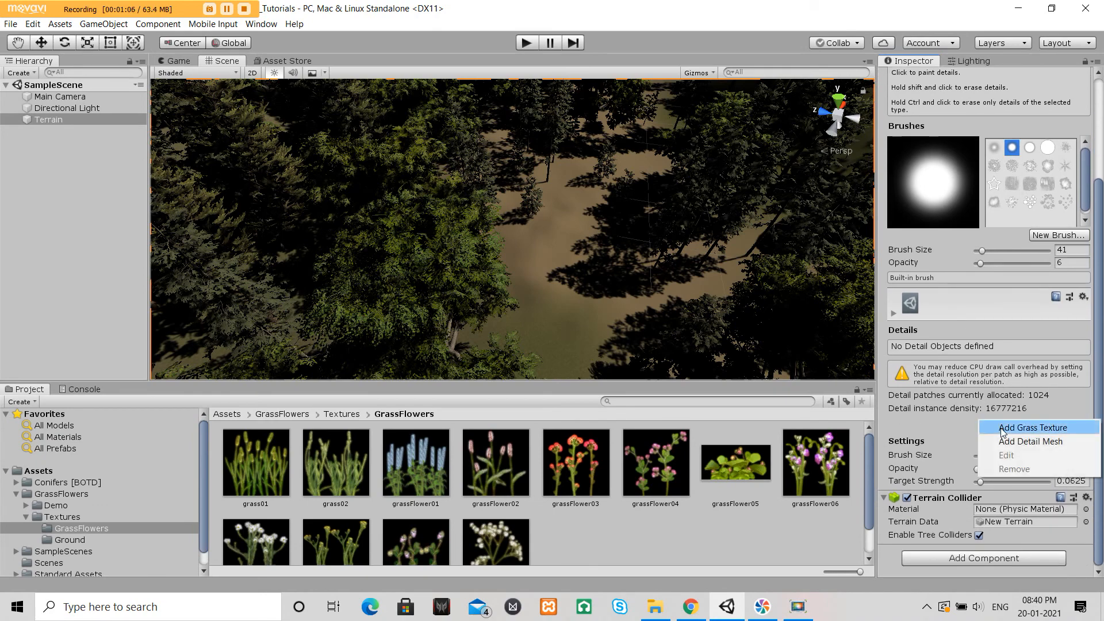
left_click(942, 415)
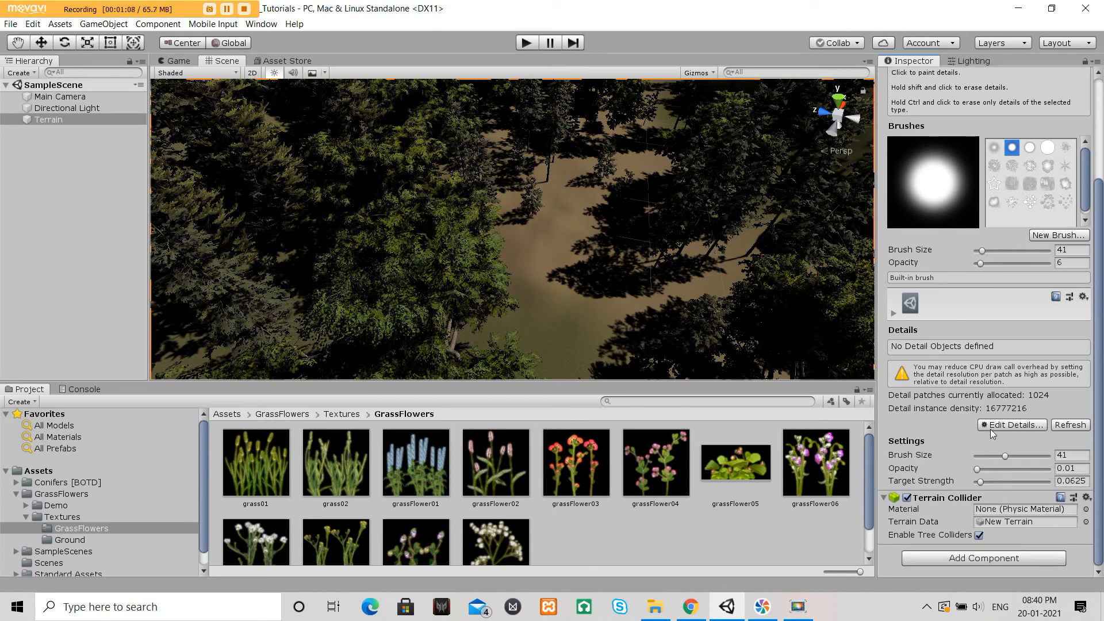
left_click(993, 427)
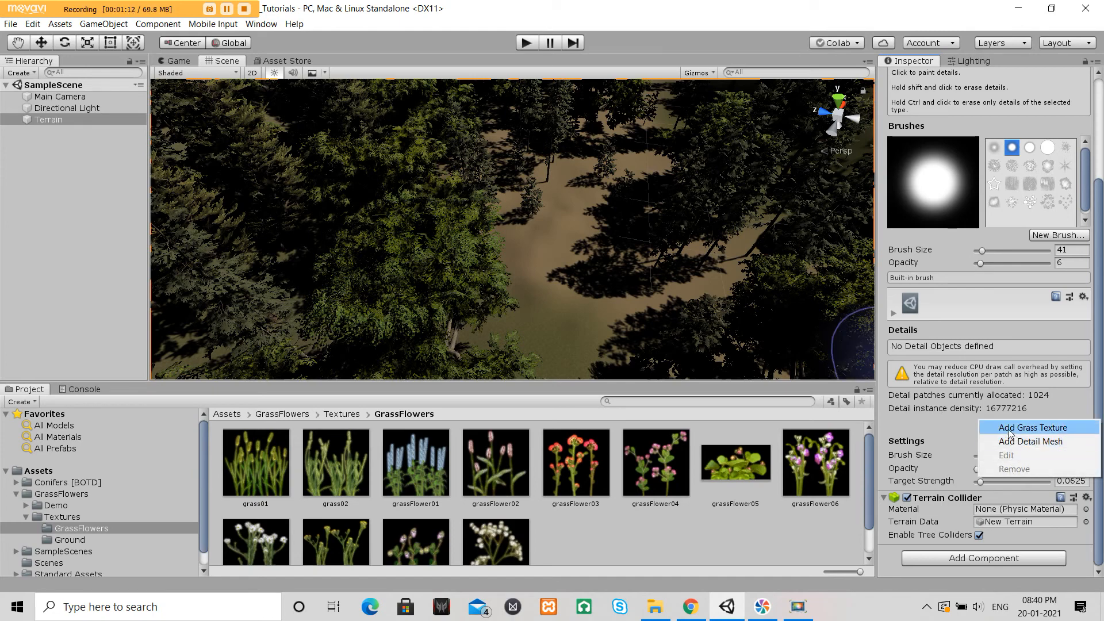
left_click(1008, 430)
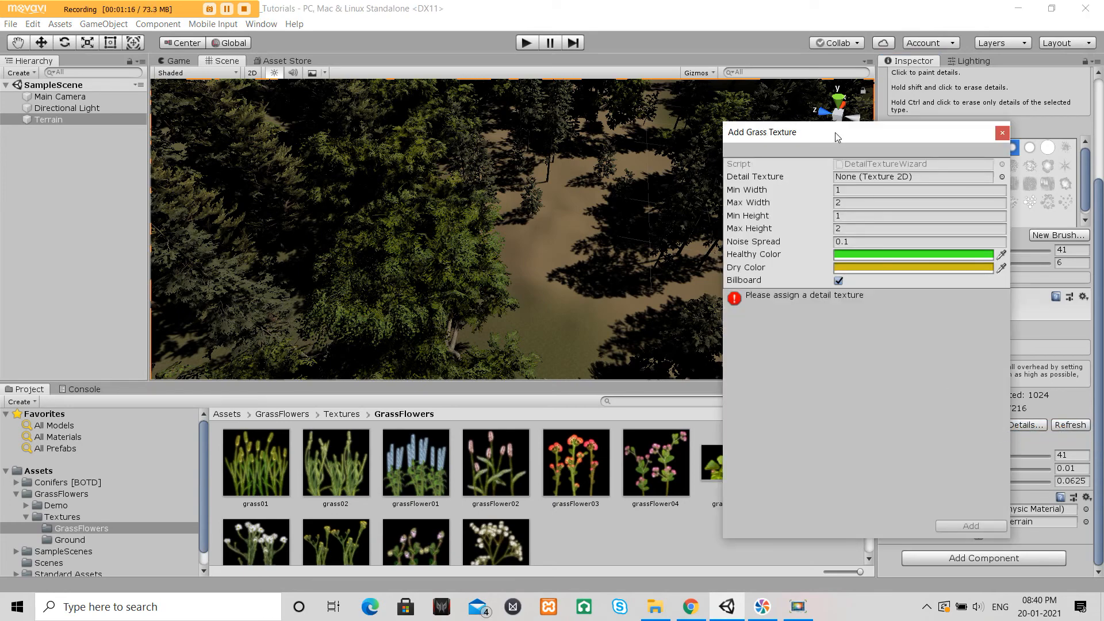
Move the Add Grass Texture dialog clear of the assets and assign grassFlower03 as the detail texture.
left_click_drag(836, 133, 777, 147)
scroll(493, 448, "down", 2)
scroll(492, 460, "up", 1)
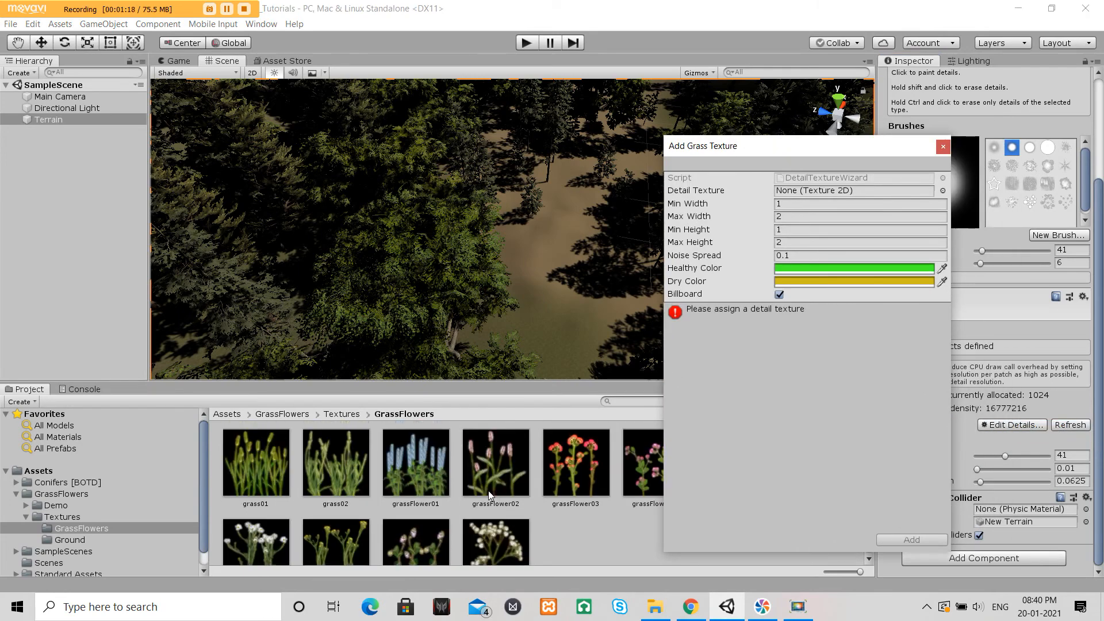
left_click_drag(568, 491, 802, 195)
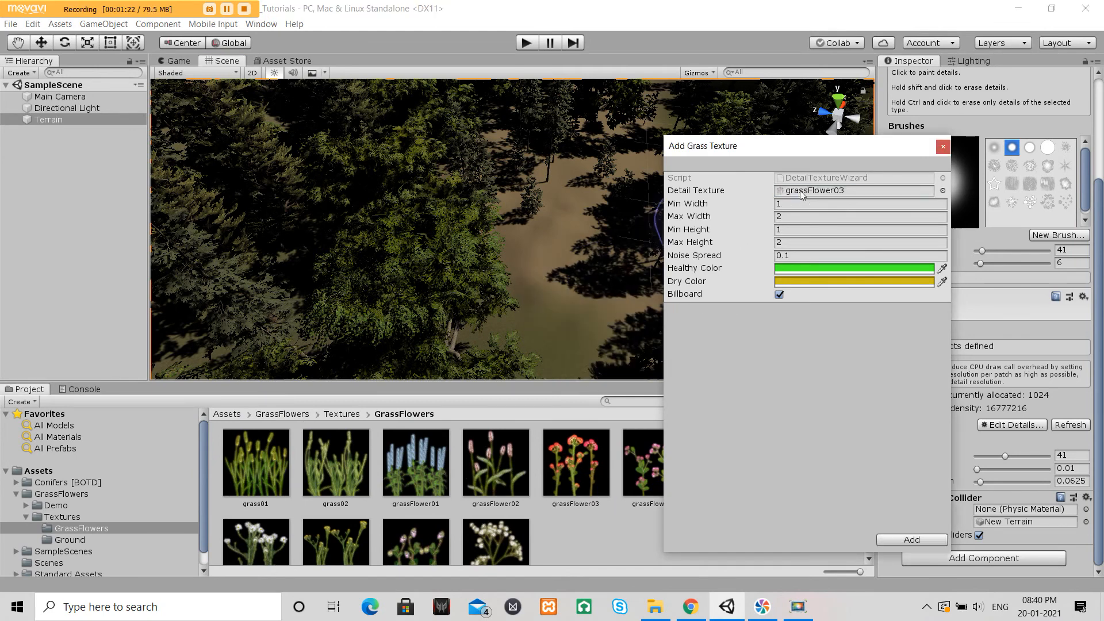
Add the grassFlower03 detail to the terrain with both its healthy and dry colors set to white.
left_click(784, 269)
left_click_drag(957, 210, 947, 163)
left_click(791, 281)
left_click(1068, 102)
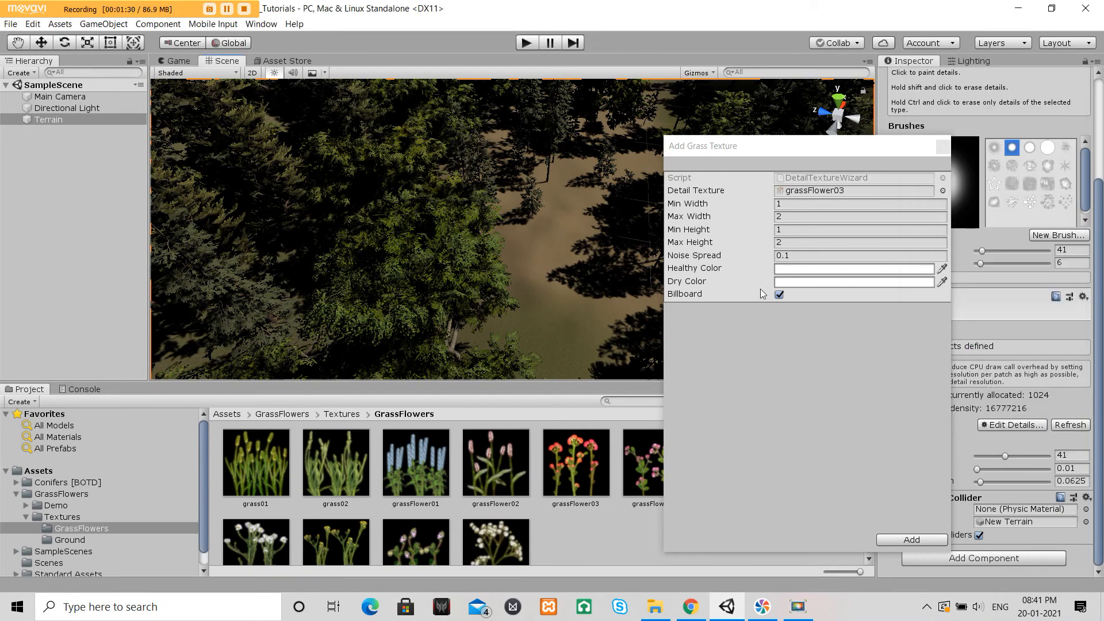
left_click(911, 539)
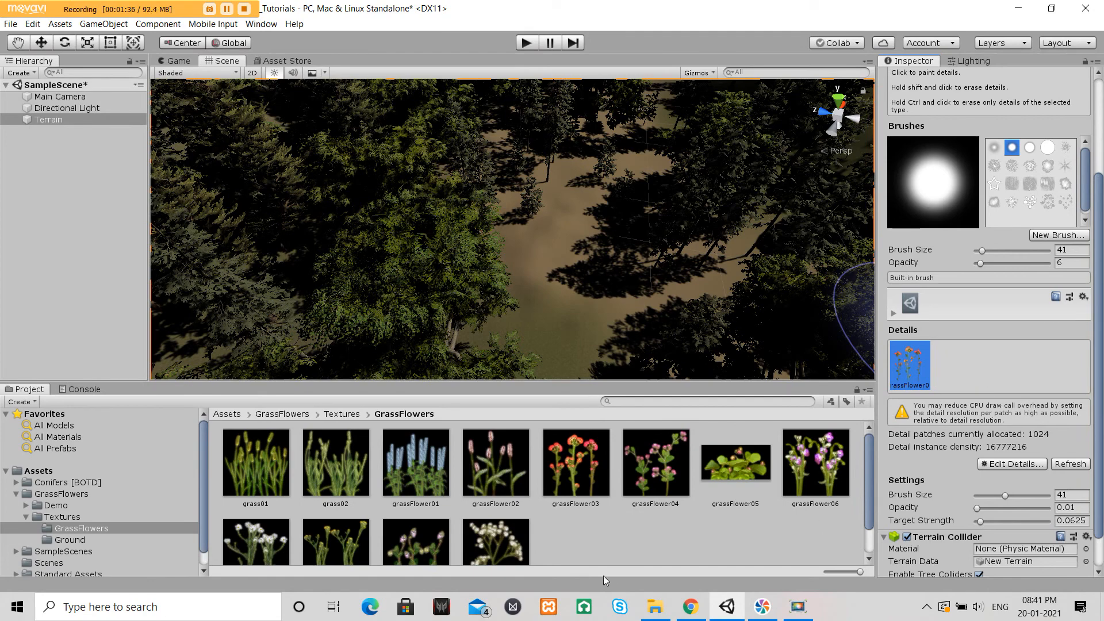
Open the BillboardTextures folder under Standard Assets > Environment > TerrainAssets and check its grass textures.
scroll(109, 544, "down", 1)
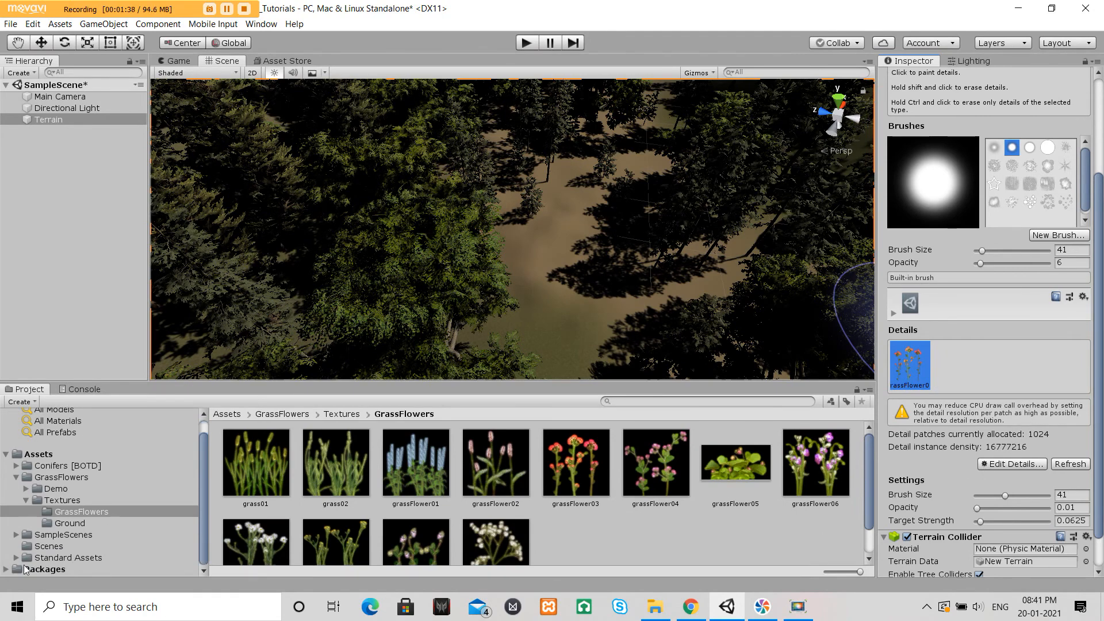
left_click(16, 557)
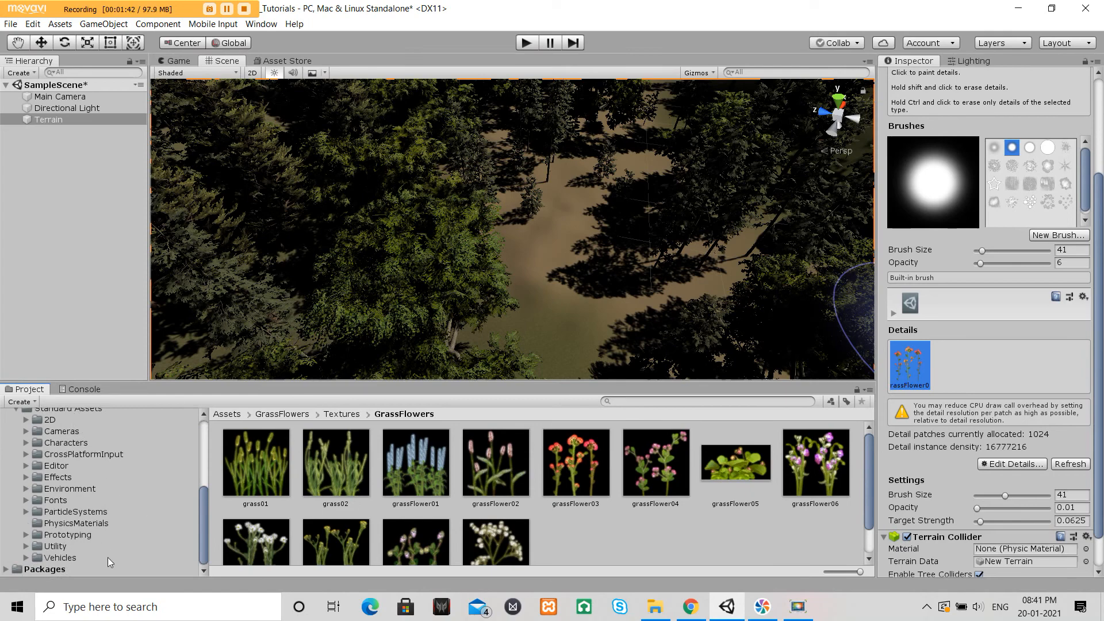
left_click(68, 491)
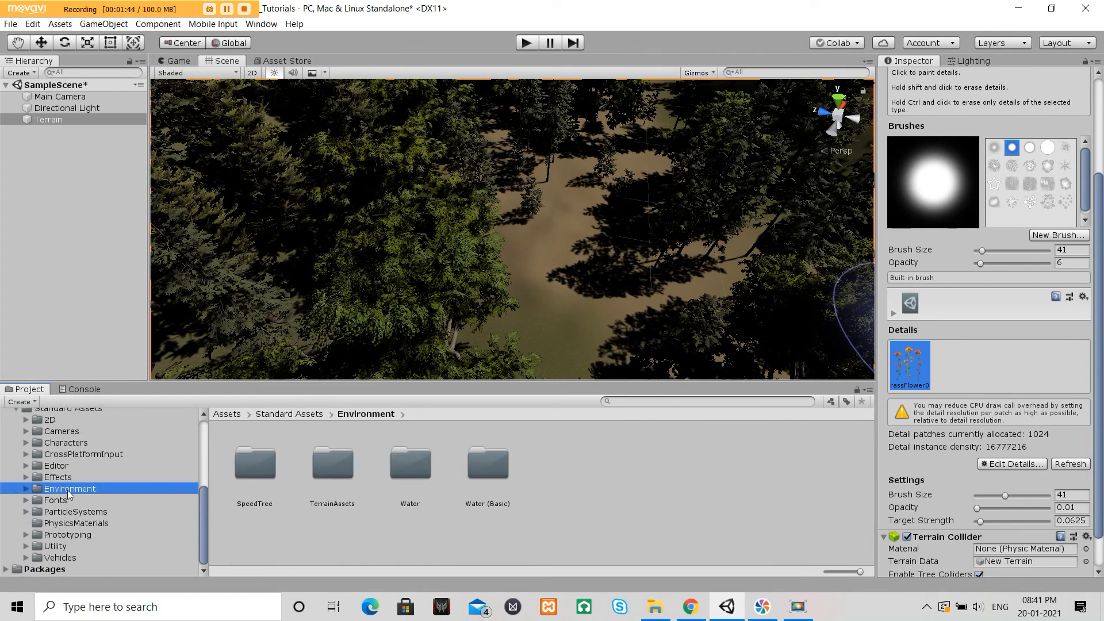
double_click(326, 472)
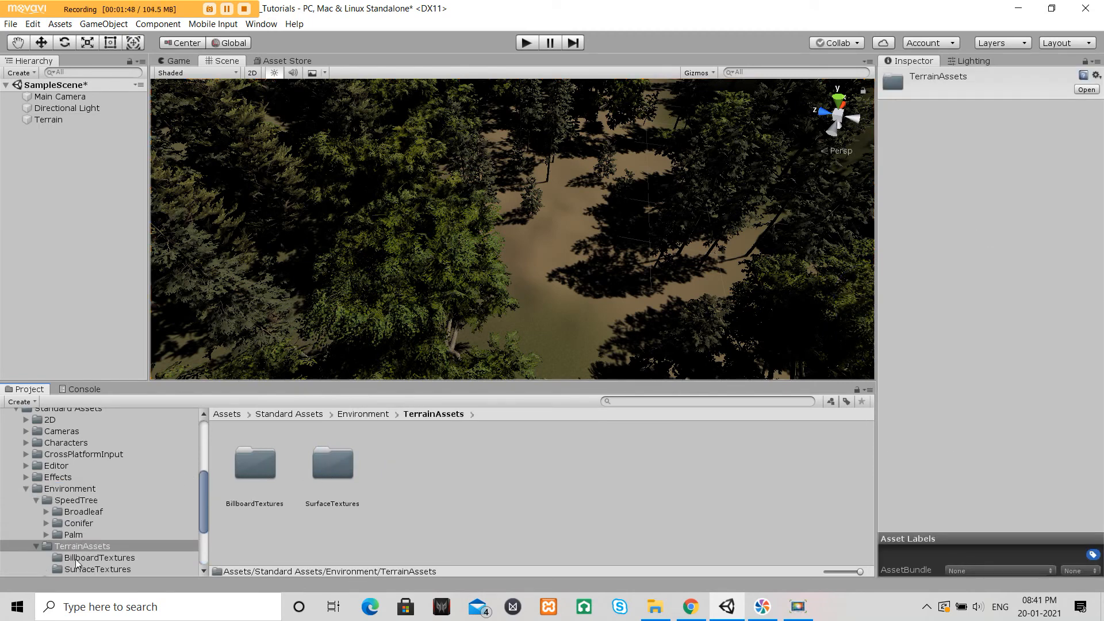
double_click(272, 480)
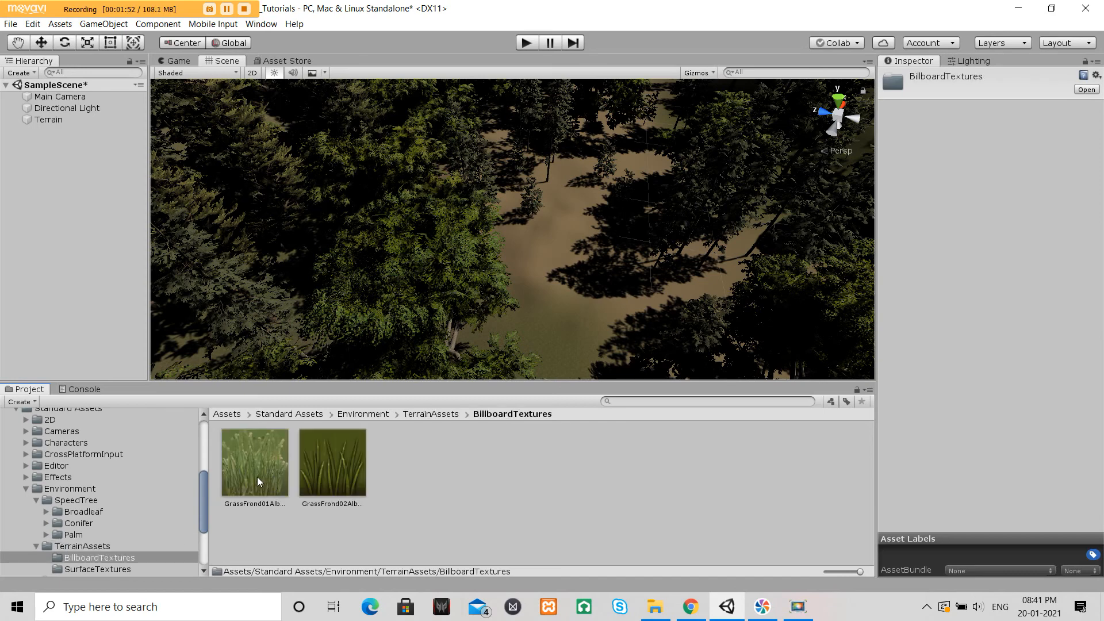
left_click(345, 472)
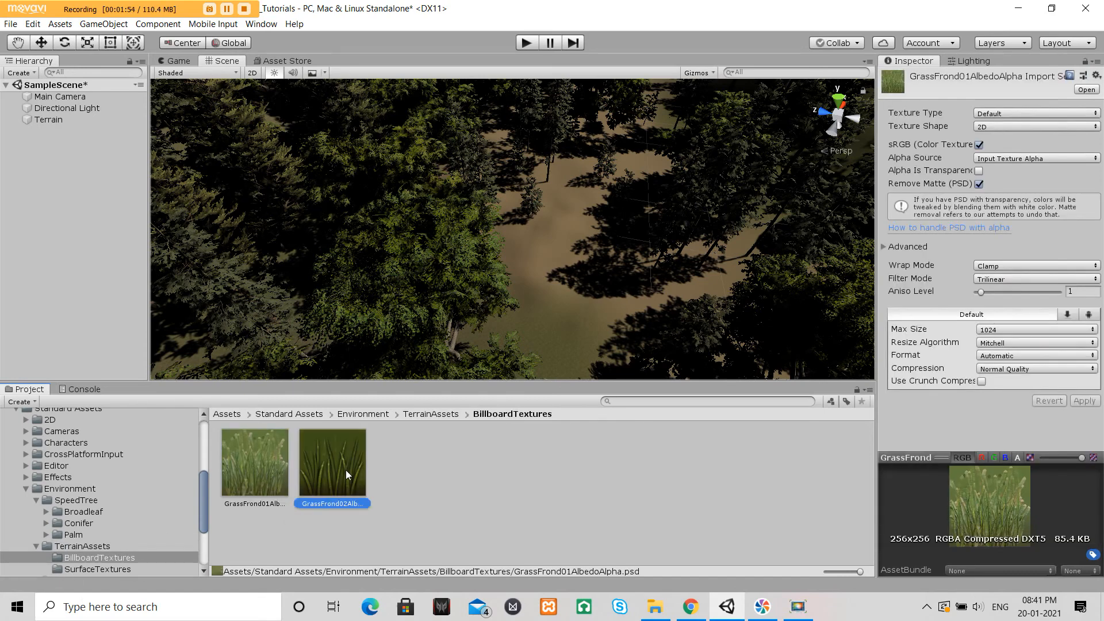
left_click(372, 536)
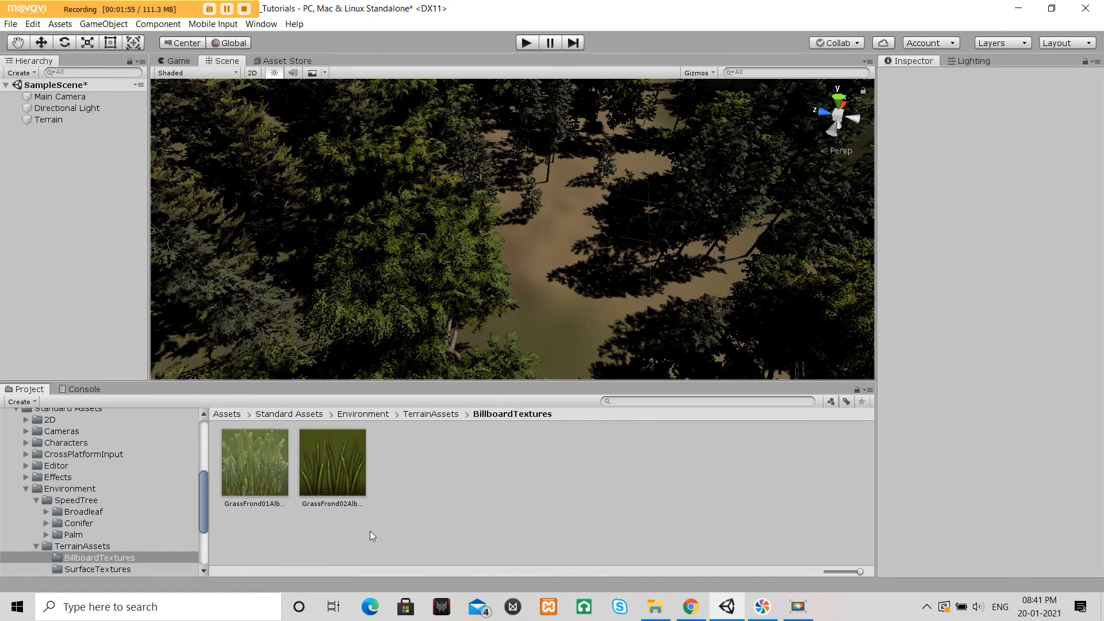
Start another grass texture on the Terrain, using GrassFrond01AlbedoAlpha as the detail texture.
left_click(46, 120)
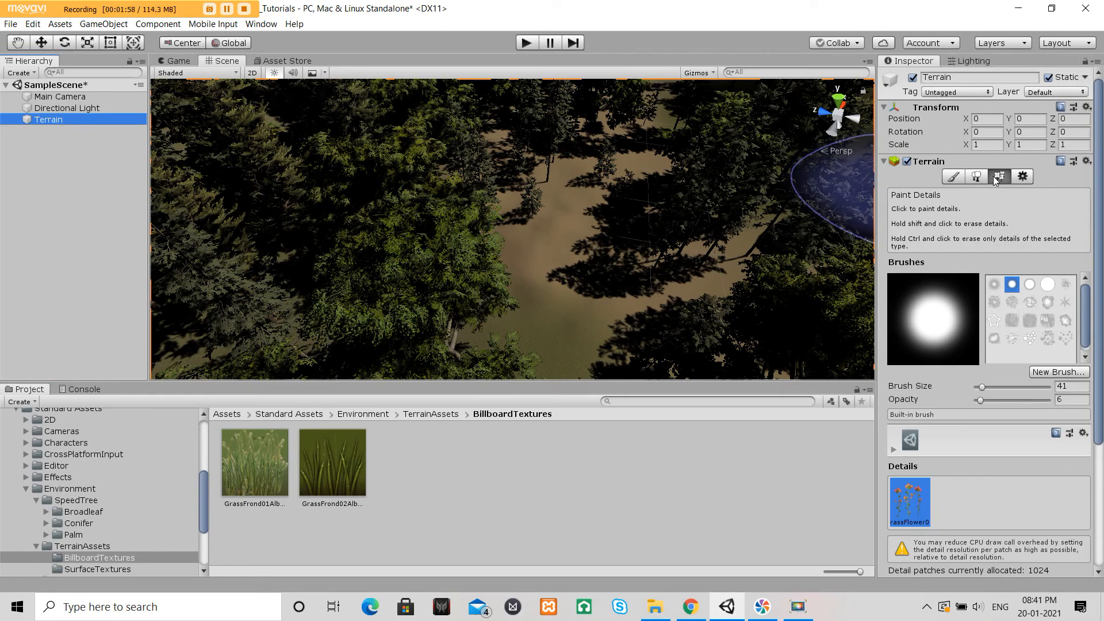
scroll(1011, 222, "down", 5)
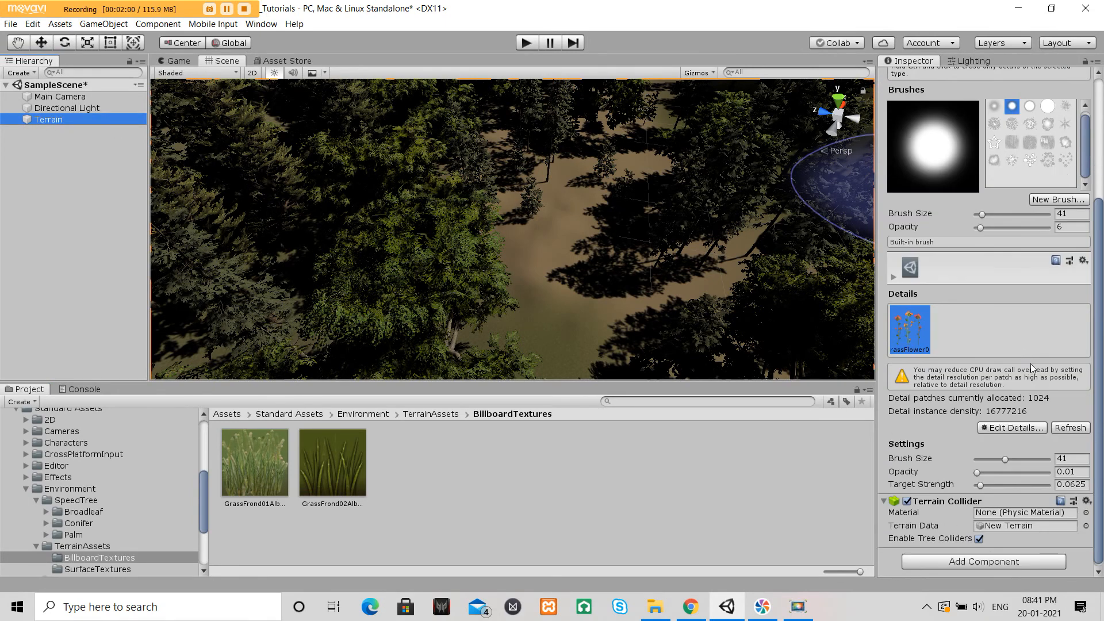
left_click(1005, 431)
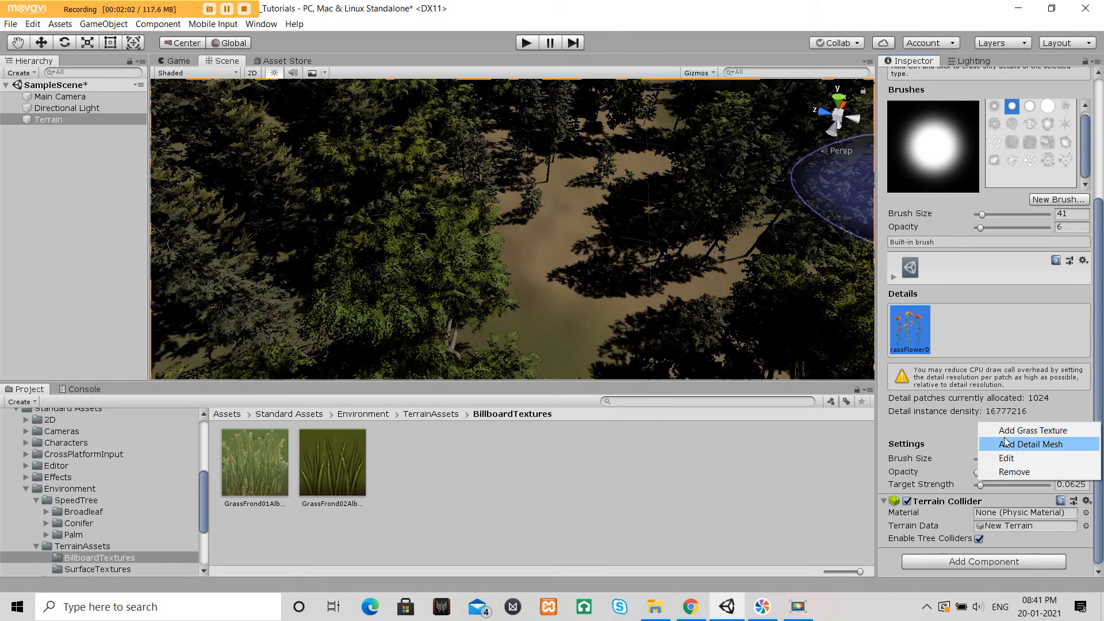
left_click(1003, 430)
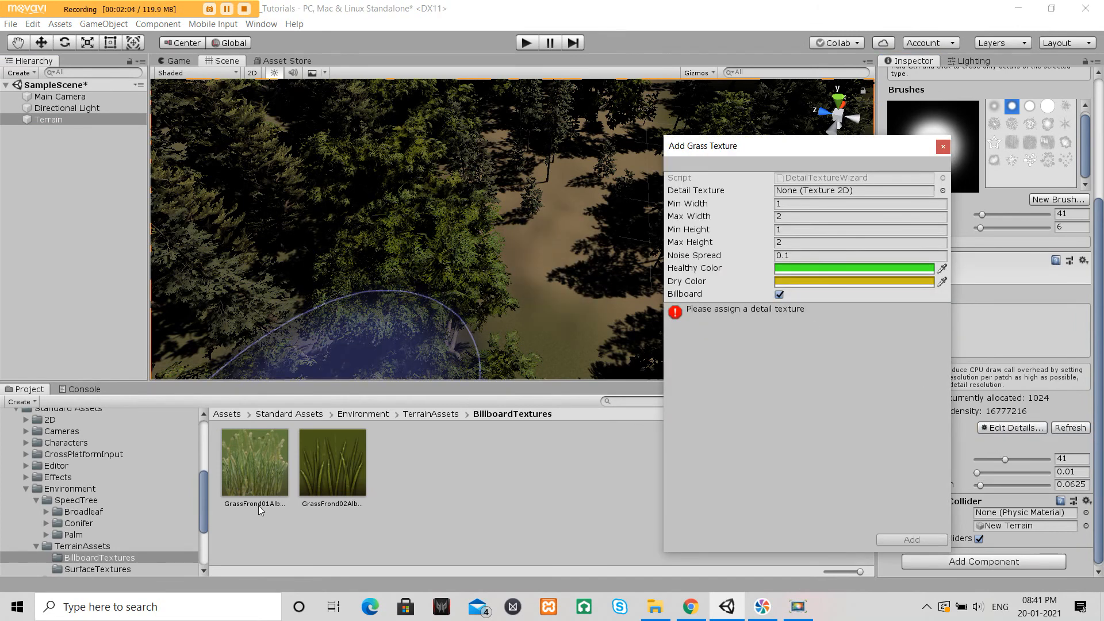
mouse_move(255, 487)
left_mouse_down()
mouse_move(356, 293)
mouse_move(592, 239)
mouse_move(795, 215)
mouse_move(804, 195)
left_mouse_up()
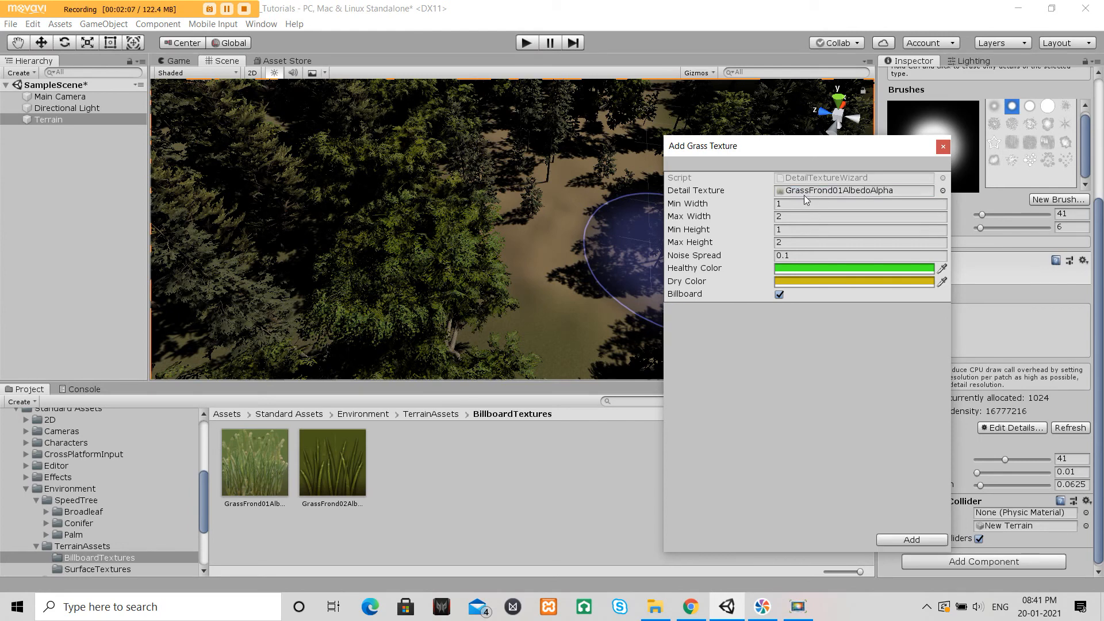
Add the GrassFrond01AlbedoAlpha detail with white healthy and dry colors and a max height of 1.
left_click(801, 271)
mouse_move(998, 198)
left_mouse_down()
mouse_move(907, 177)
mouse_move(939, 178)
left_mouse_up()
left_click(804, 281)
left_click(1068, 101)
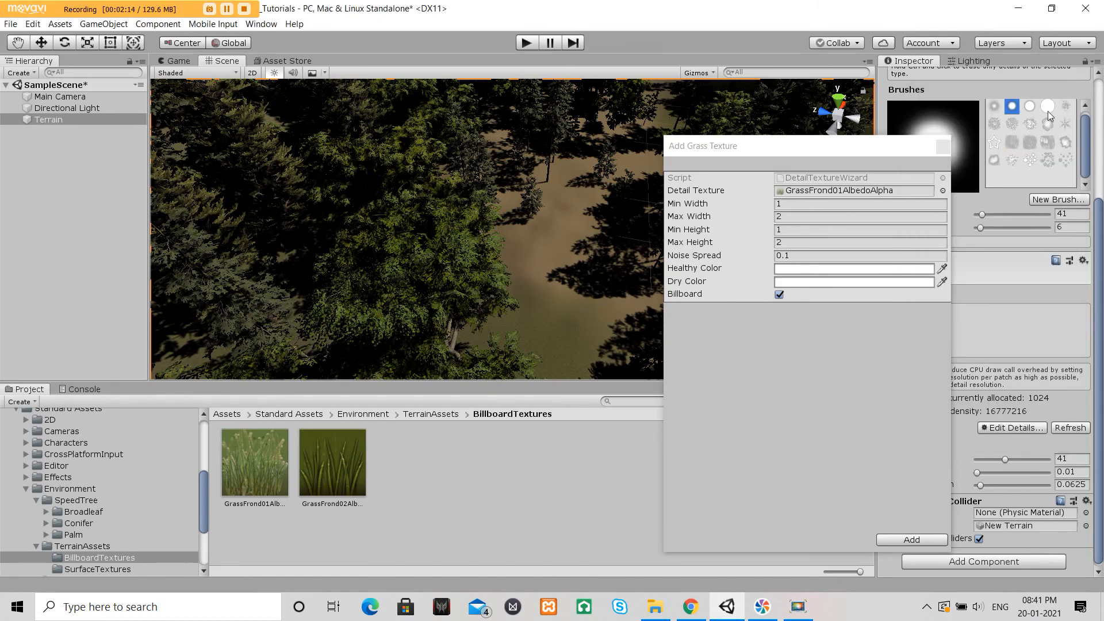
left_click(783, 240)
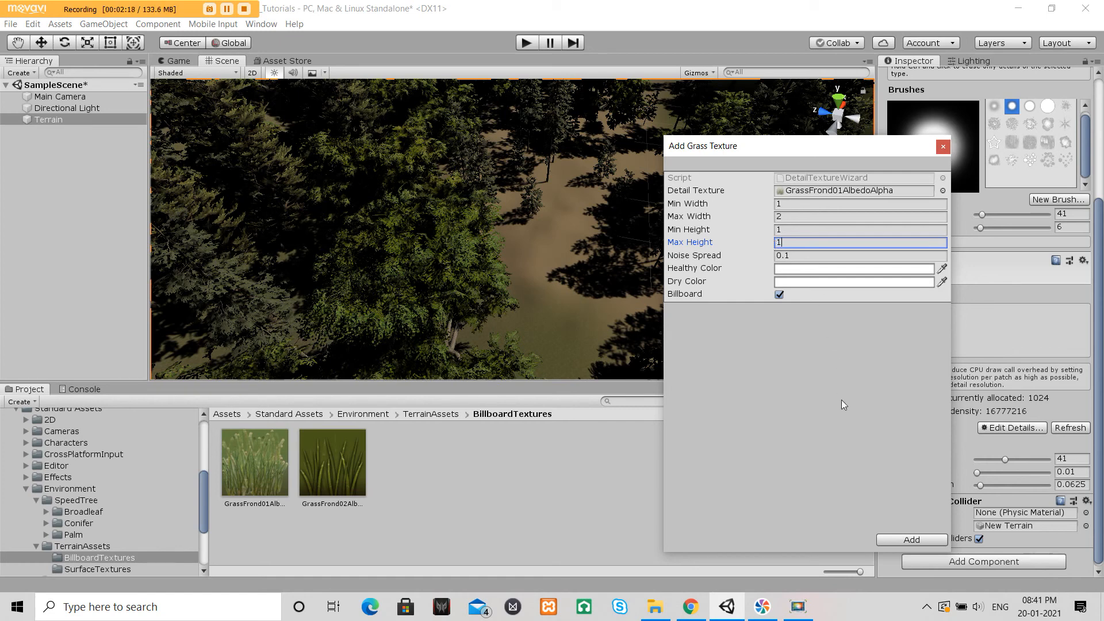
left_click(891, 539)
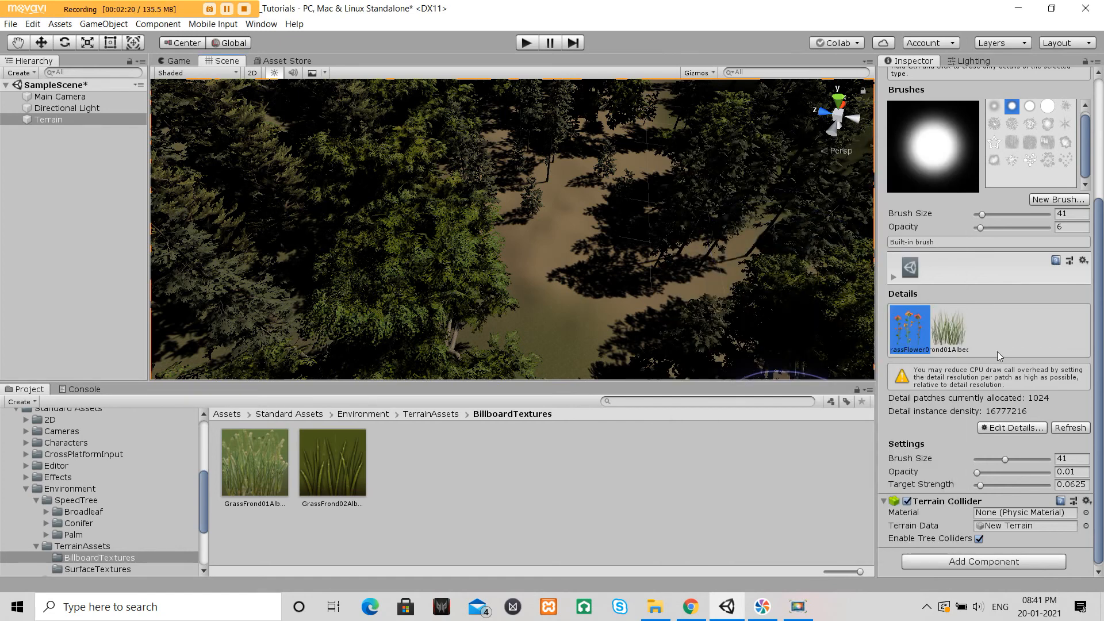
Add a GrassFrond02AlbedoAlpha grass texture to the terrain details with white healthy color, F8F3BF dry color and a max height of 1.
left_click(999, 428)
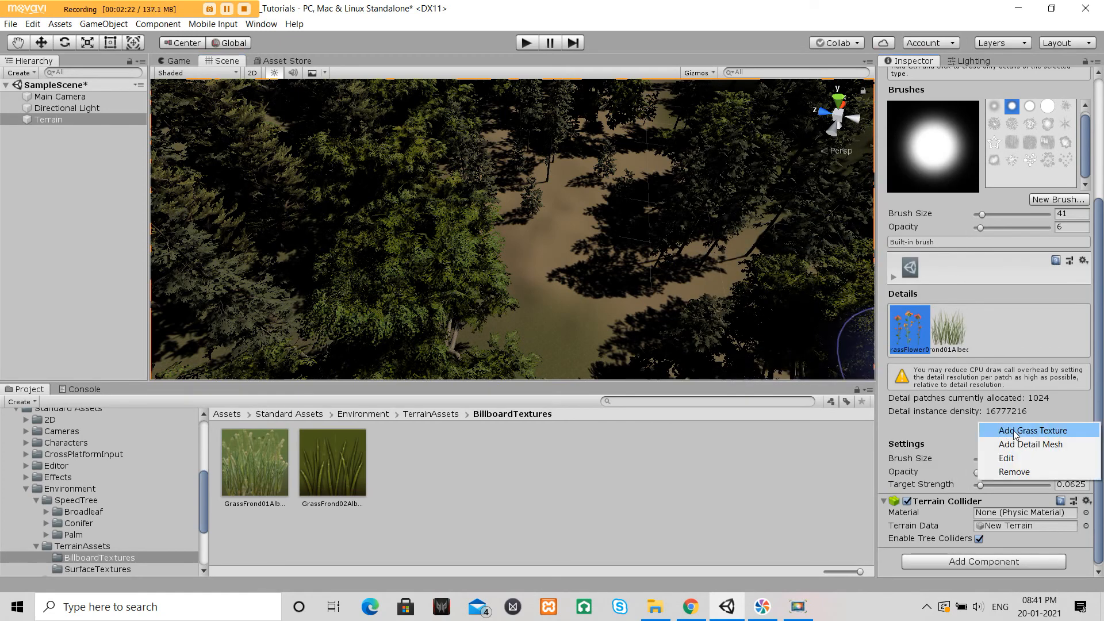
left_click(1014, 432)
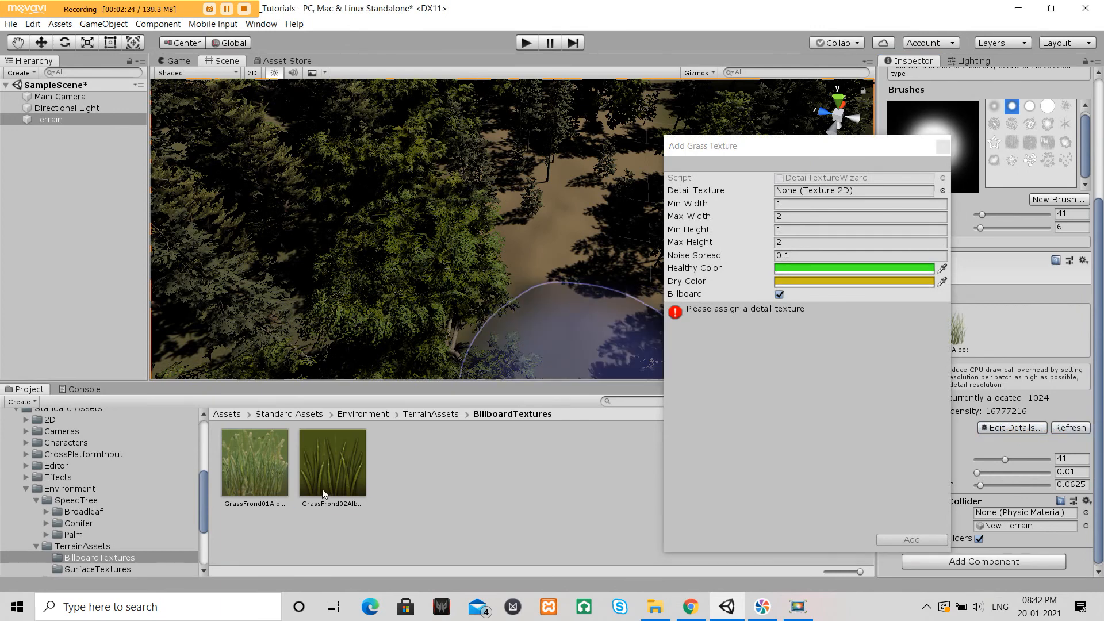
left_click_drag(678, 269, 830, 192)
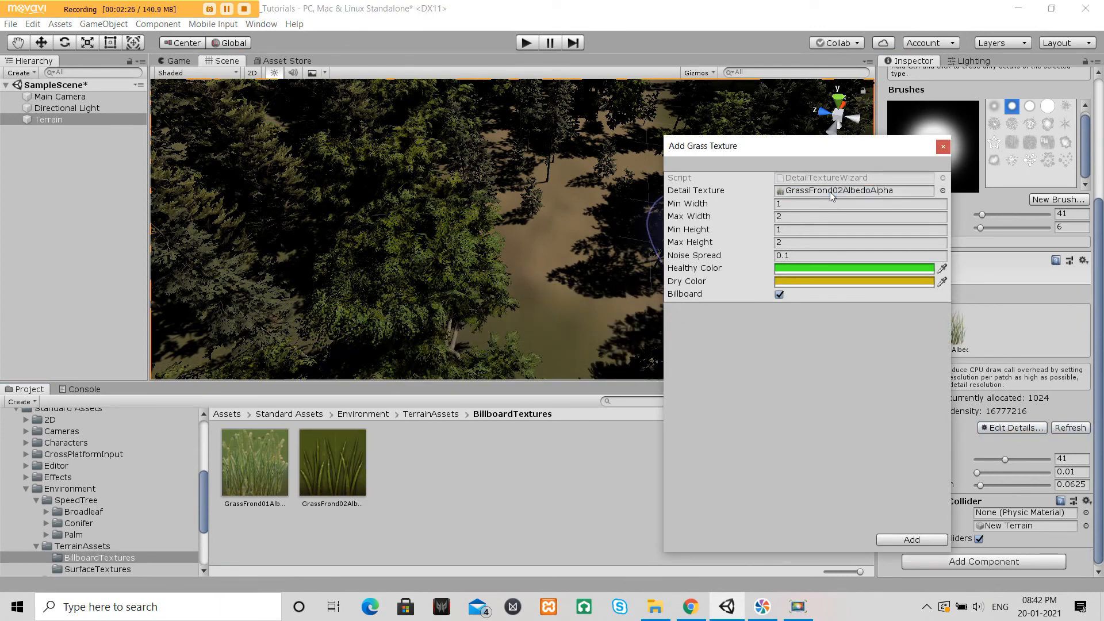
left_click(816, 270)
mouse_move(970, 186)
left_mouse_down()
mouse_move(926, 180)
mouse_move(972, 188)
left_mouse_up()
left_click(798, 283)
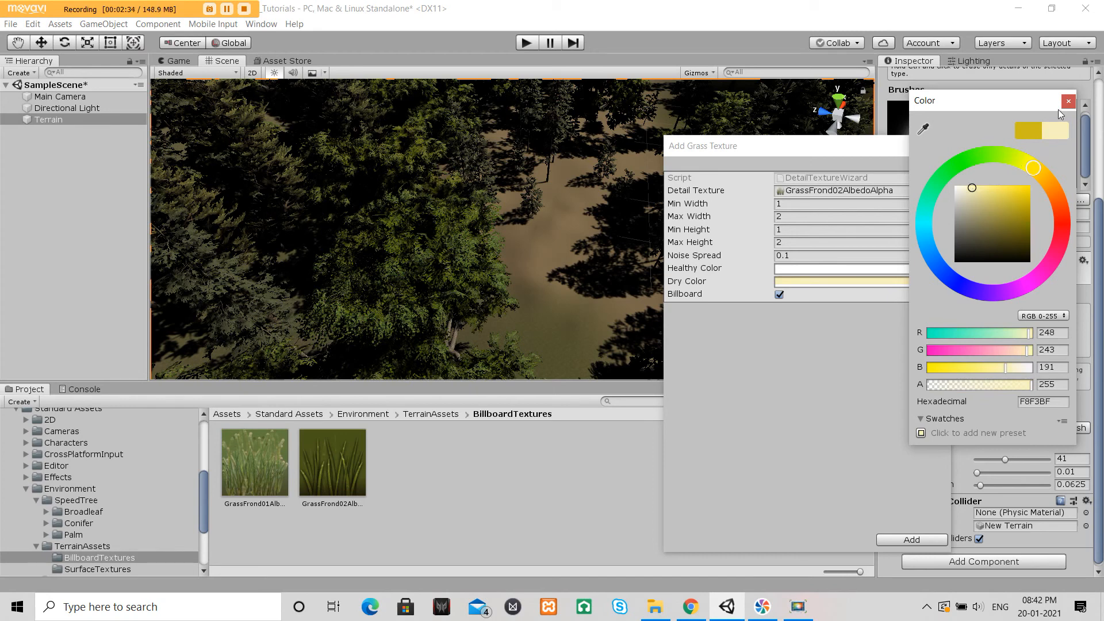
left_click(795, 242)
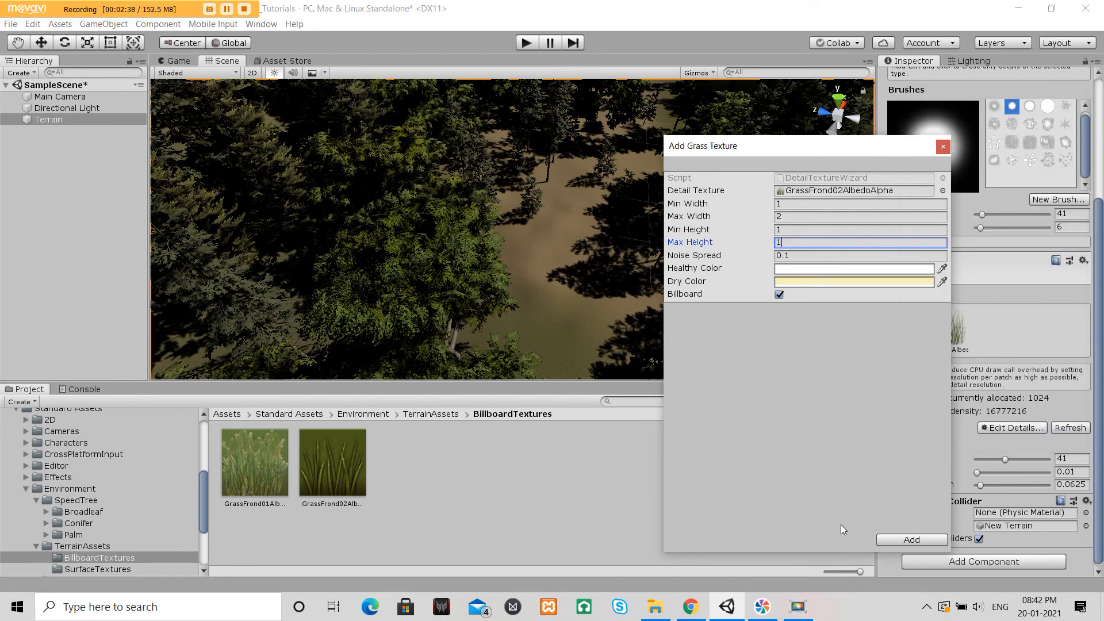
type("1")
left_click(897, 540)
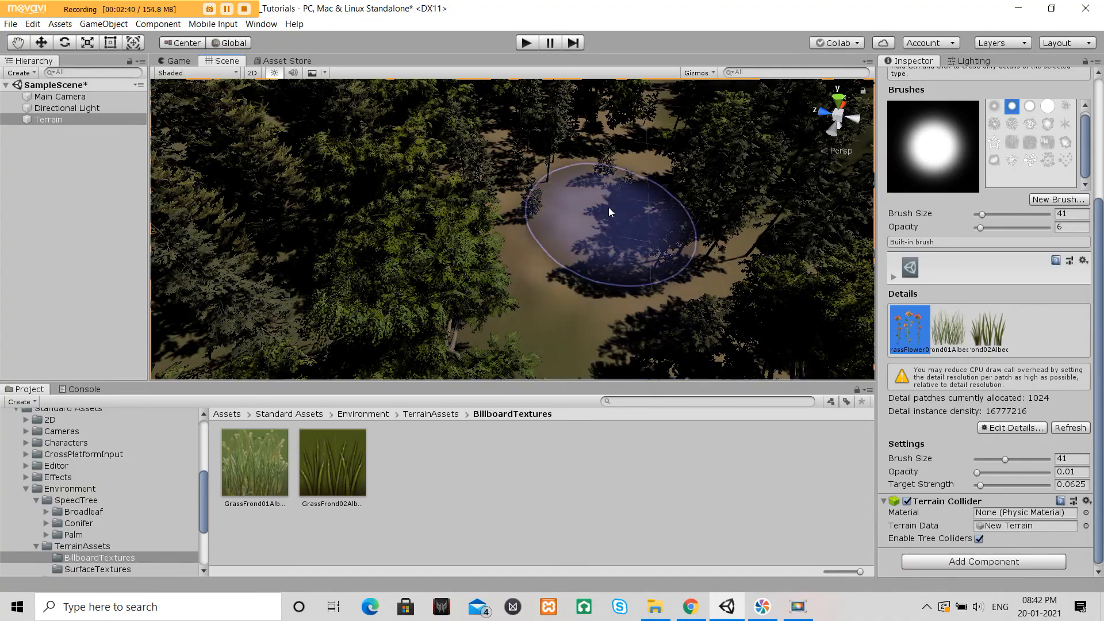
Paint GrassFrond01AlbedoAlpha grass across the forest clearing with brush size 21.2 and opacity 0.1.
right_click_drag(604, 195, 681, 40)
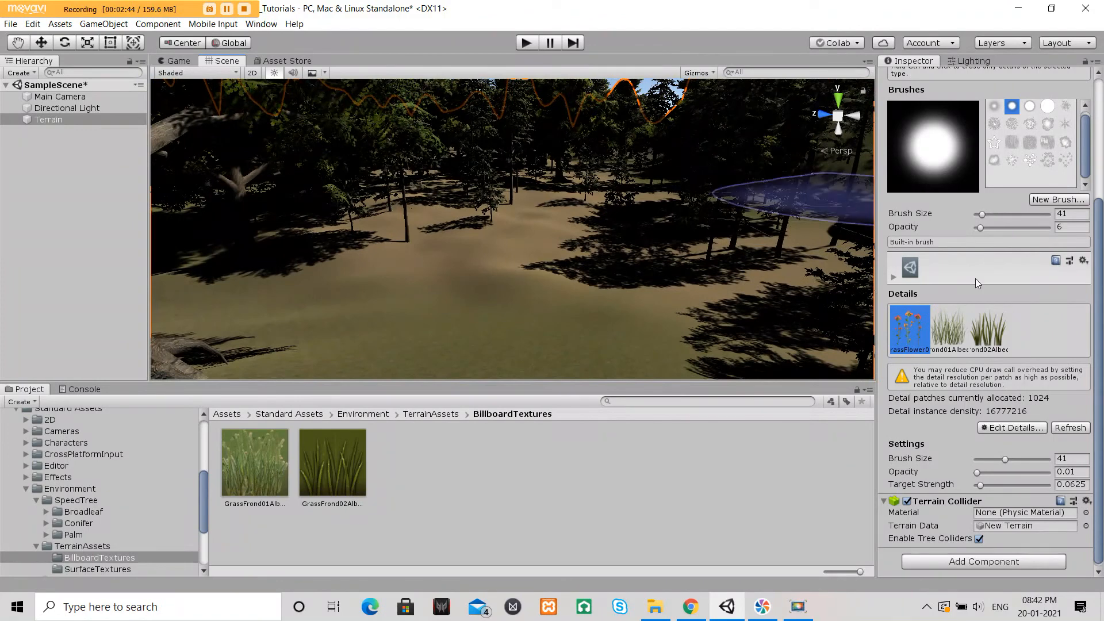
left_click(948, 333)
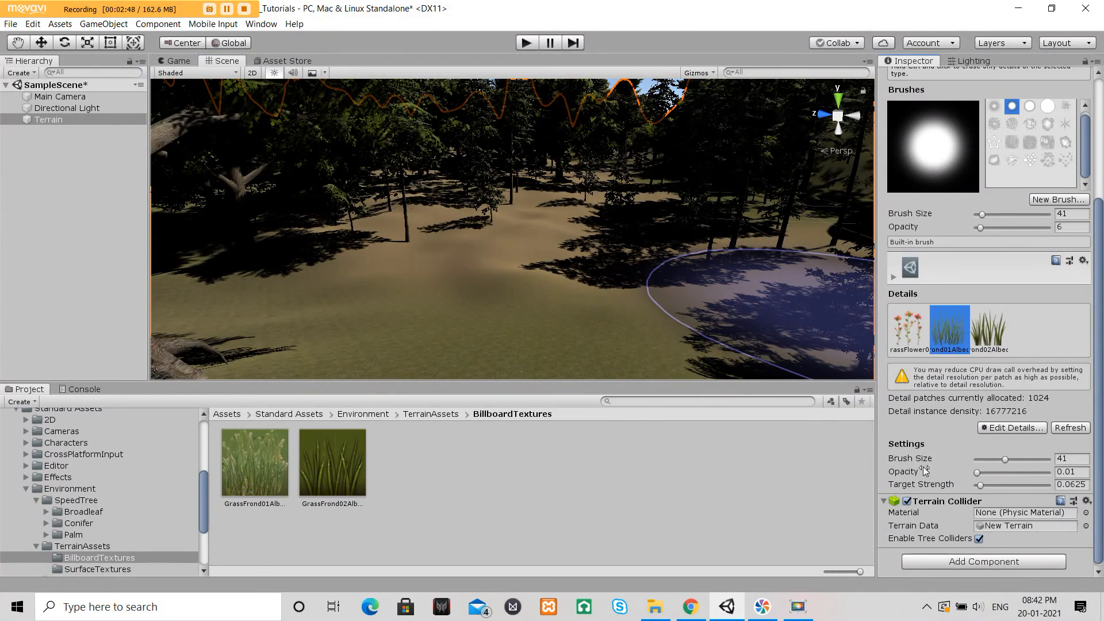
mouse_move(978, 473)
left_mouse_down()
mouse_move(1003, 466)
mouse_move(991, 466)
left_mouse_up()
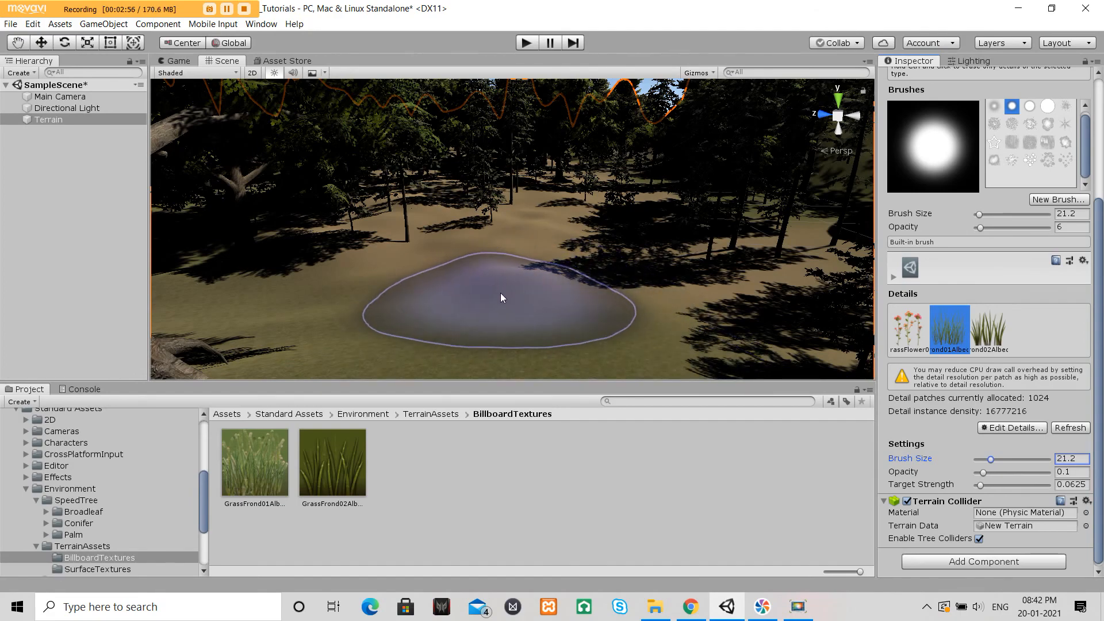
mouse_move(506, 298)
left_mouse_down()
mouse_move(735, 298)
mouse_move(722, 312)
mouse_move(818, 320)
mouse_move(796, 291)
mouse_move(672, 316)
mouse_move(603, 279)
left_mouse_up()
mouse_move(594, 260)
right_mouse_down()
mouse_move(734, 256)
mouse_move(714, 257)
right_mouse_up()
key("w")
left_click_drag(468, 158, 834, 214)
right_click_drag(684, 214, 431, 225)
mouse_move(432, 225)
left_mouse_down()
mouse_move(384, 241)
mouse_move(599, 156)
mouse_move(590, 208)
mouse_move(787, 212)
left_mouse_up()
right_click_drag(787, 213, 535, 195)
mouse_move(535, 196)
left_mouse_down()
mouse_move(417, 193)
mouse_move(500, 222)
left_mouse_up()
right_click_drag(500, 222, 434, 231)
mouse_move(434, 231)
left_mouse_down()
mouse_move(308, 247)
mouse_move(228, 158)
left_mouse_up()
mouse_move(470, 232)
right_mouse_down()
mouse_move(606, 310)
mouse_move(508, 306)
mouse_move(275, 247)
mouse_move(291, 222)
mouse_move(574, 267)
mouse_move(379, 287)
mouse_move(398, 300)
right_mouse_up()
mouse_move(398, 300)
left_mouse_down()
mouse_move(681, 267)
mouse_move(482, 279)
mouse_move(598, 130)
left_mouse_up()
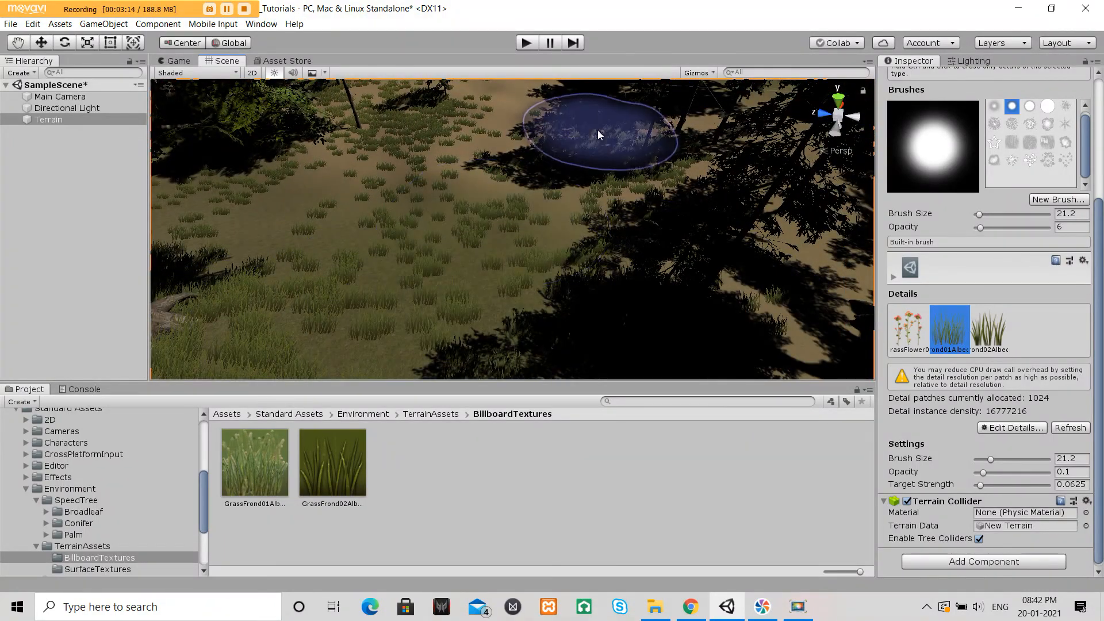
Paint GrassFrond02AlbedoAlpha grass over the same clearing to mix it with the first grass.
left_click(992, 339)
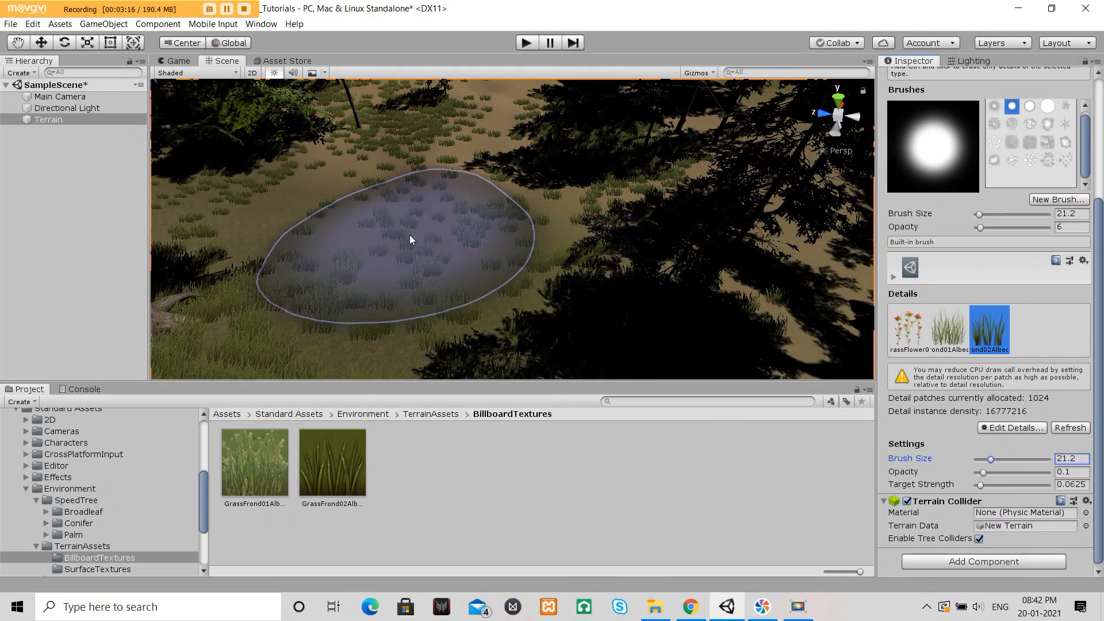
mouse_move(577, 260)
left_mouse_down()
mouse_move(342, 201)
mouse_move(502, 118)
mouse_move(229, 258)
left_mouse_up()
right_click_drag(670, 229, 585, 144)
key("w")
key("s")
key("w")
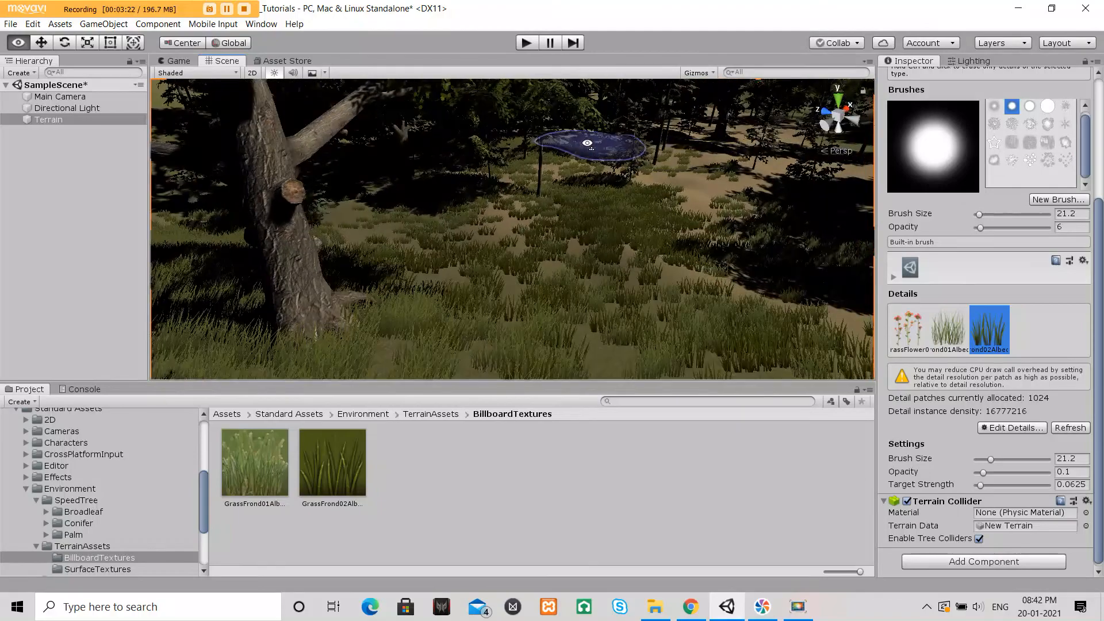
Paint grassFlower03 flowers into the grass beside the large tree trunk.
left_click(908, 328)
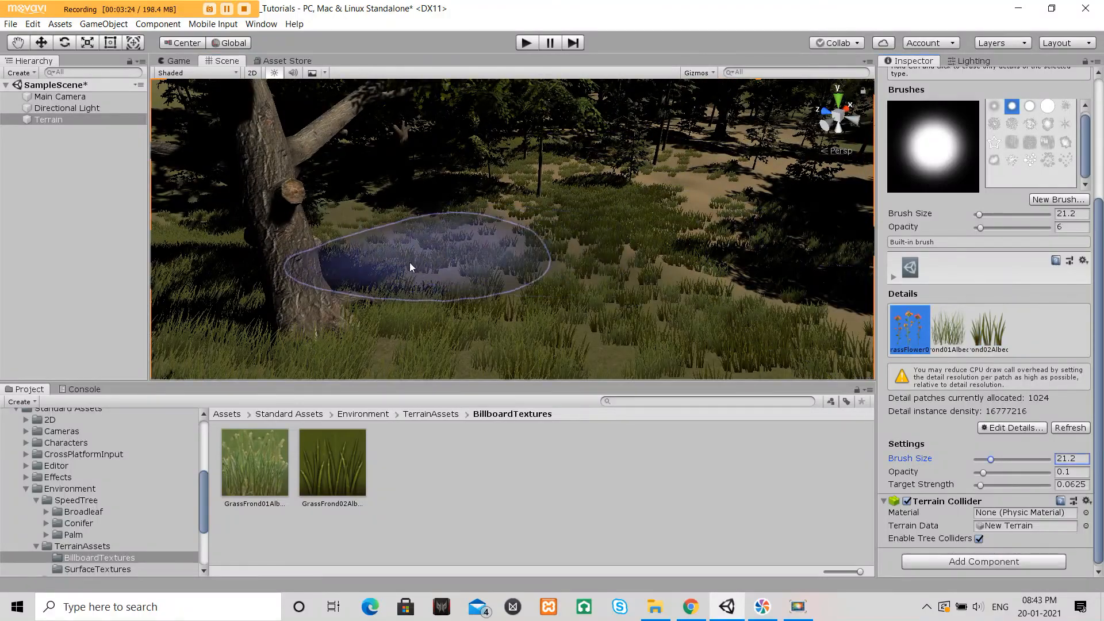
left_click_drag(377, 290, 489, 271)
mouse_move(676, 241)
right_mouse_down()
mouse_move(663, 216)
mouse_move(609, 222)
mouse_move(788, 178)
mouse_move(678, 163)
mouse_move(505, 197)
mouse_move(481, 242)
mouse_move(610, 302)
right_mouse_up()
key("w")
Paint GrassFrond01AlbedoAlpha grass over a wide area of the forest with the detail brush size set to 58.8.
mouse_move(655, 307)
right_mouse_down()
mouse_move(618, 336)
mouse_move(644, 249)
mouse_move(764, 217)
mouse_move(814, 182)
mouse_move(819, 221)
right_mouse_up()
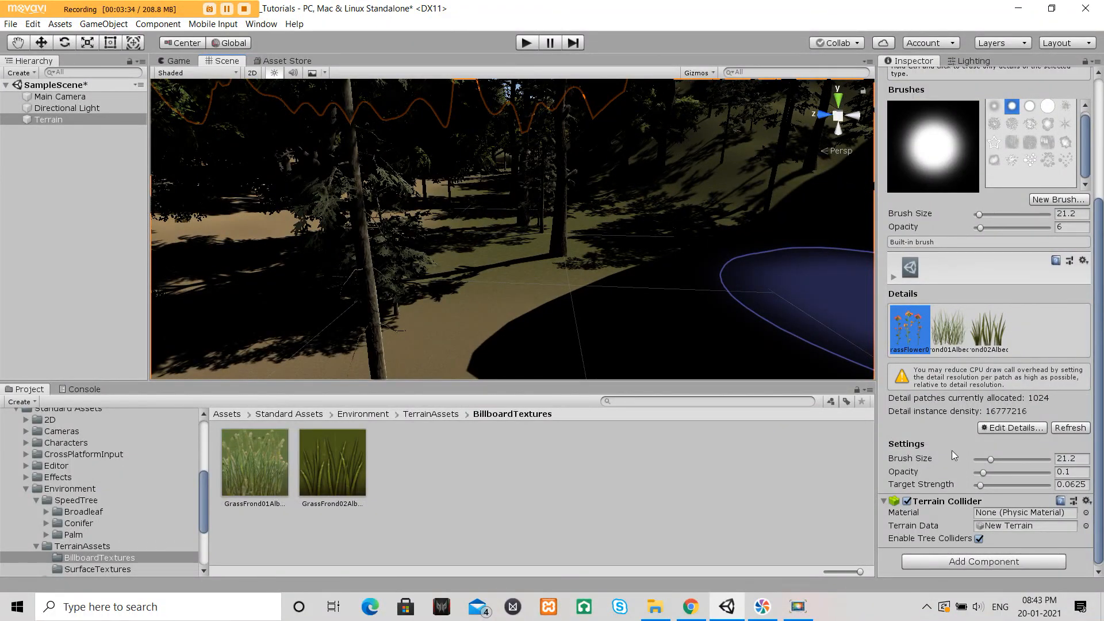
left_click_drag(992, 461, 1024, 463)
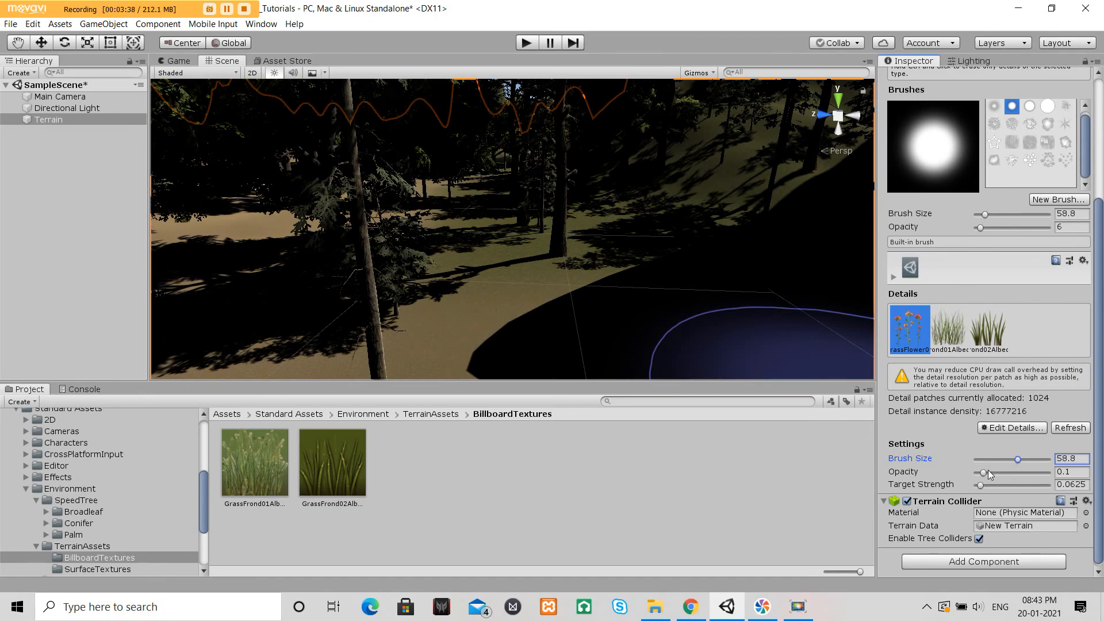
left_click(947, 338)
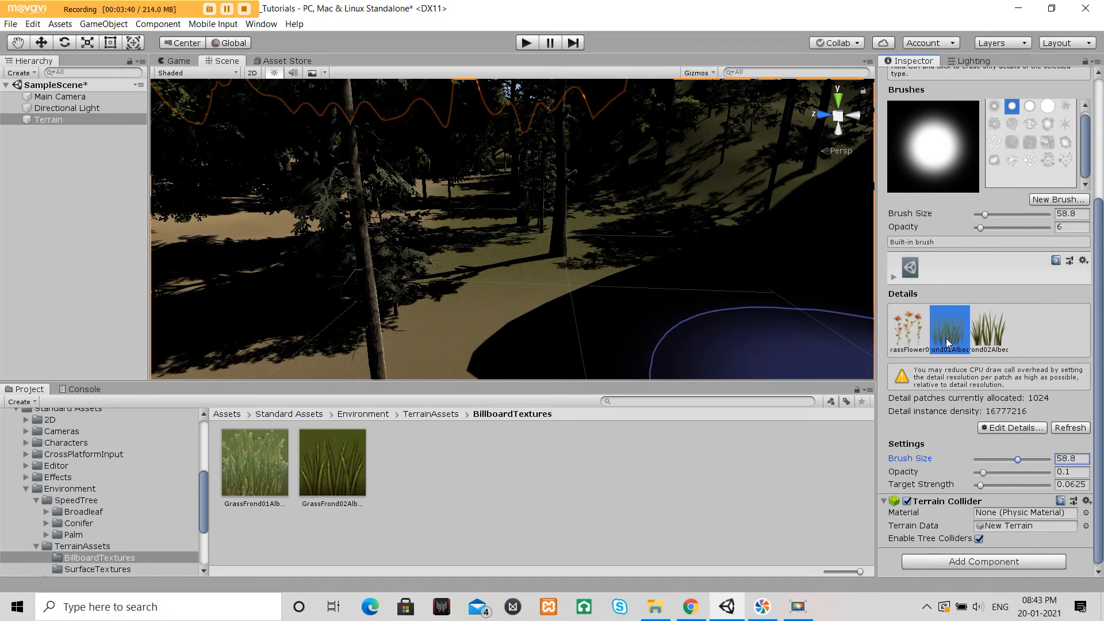
mouse_move(716, 294)
right_mouse_down()
mouse_move(704, 295)
mouse_move(714, 363)
mouse_move(838, 413)
mouse_move(601, 263)
right_mouse_up()
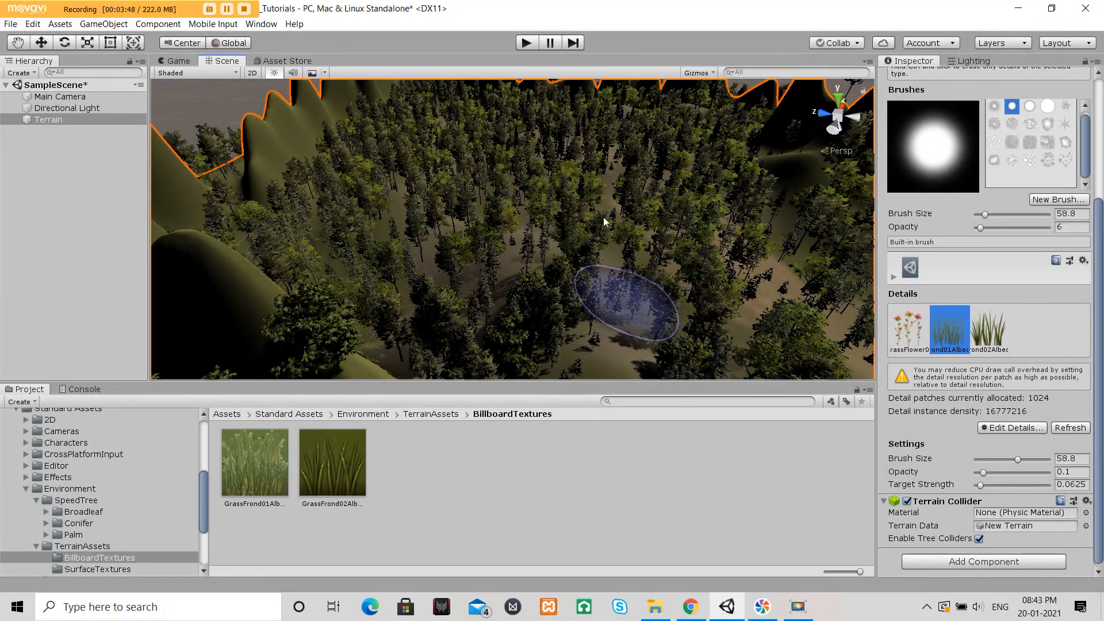
mouse_move(619, 193)
right_mouse_down()
mouse_move(734, 173)
mouse_move(680, 180)
mouse_move(702, 202)
mouse_move(783, 181)
mouse_move(774, 162)
mouse_move(830, 109)
mouse_move(628, 99)
mouse_move(679, 87)
mouse_move(644, 66)
mouse_move(539, 56)
mouse_move(708, 59)
mouse_move(705, 172)
mouse_move(781, 205)
mouse_move(679, 206)
mouse_move(917, 290)
right_mouse_up()
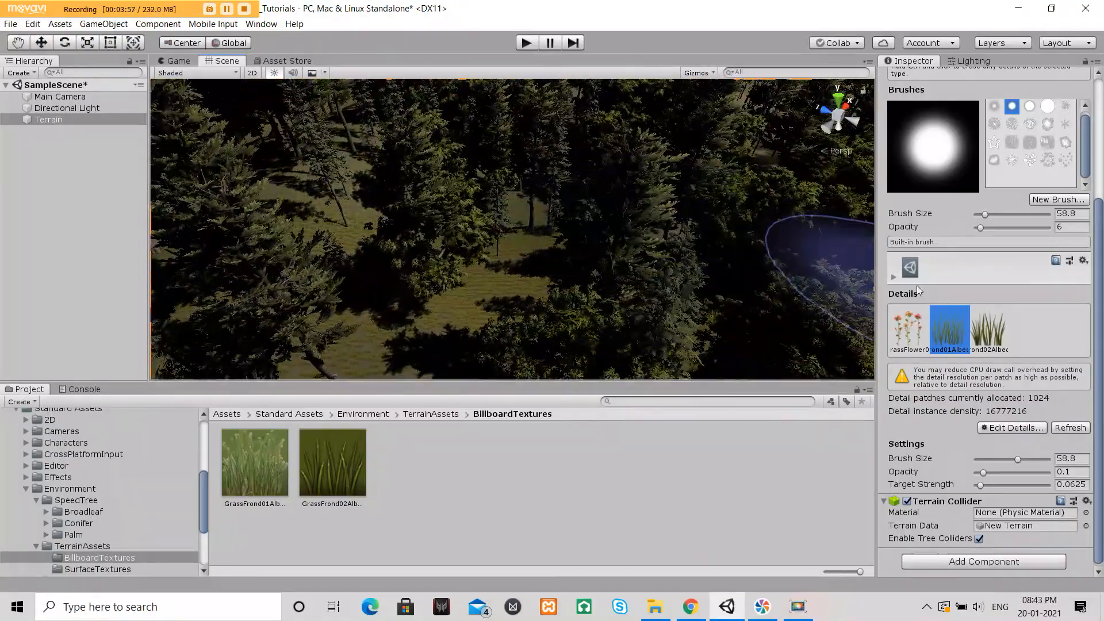
Paint GrassFrond02AlbedoAlpha grass over the ground between the trees in this part of the forest.
left_click(992, 323)
mouse_move(443, 264)
left_mouse_down()
mouse_move(357, 213)
mouse_move(588, 199)
mouse_move(382, 177)
mouse_move(514, 139)
left_mouse_up()
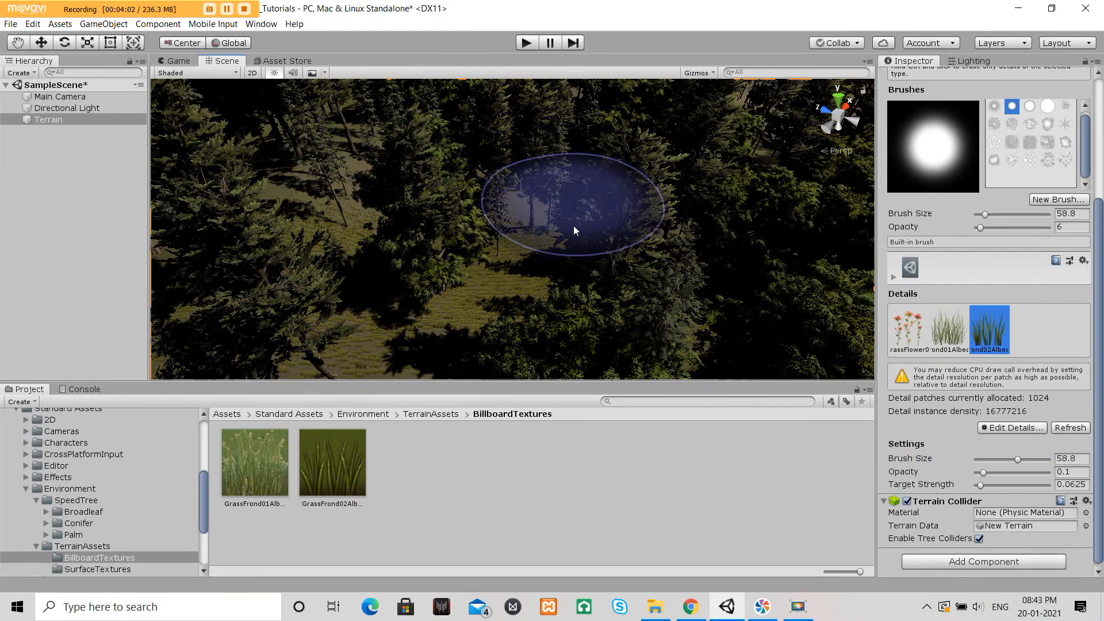
mouse_move(574, 226)
left_mouse_down()
mouse_move(788, 165)
mouse_move(581, 251)
mouse_move(654, 169)
left_mouse_up()
mouse_move(653, 169)
right_mouse_down()
mouse_move(593, 193)
mouse_move(582, 27)
right_mouse_up()
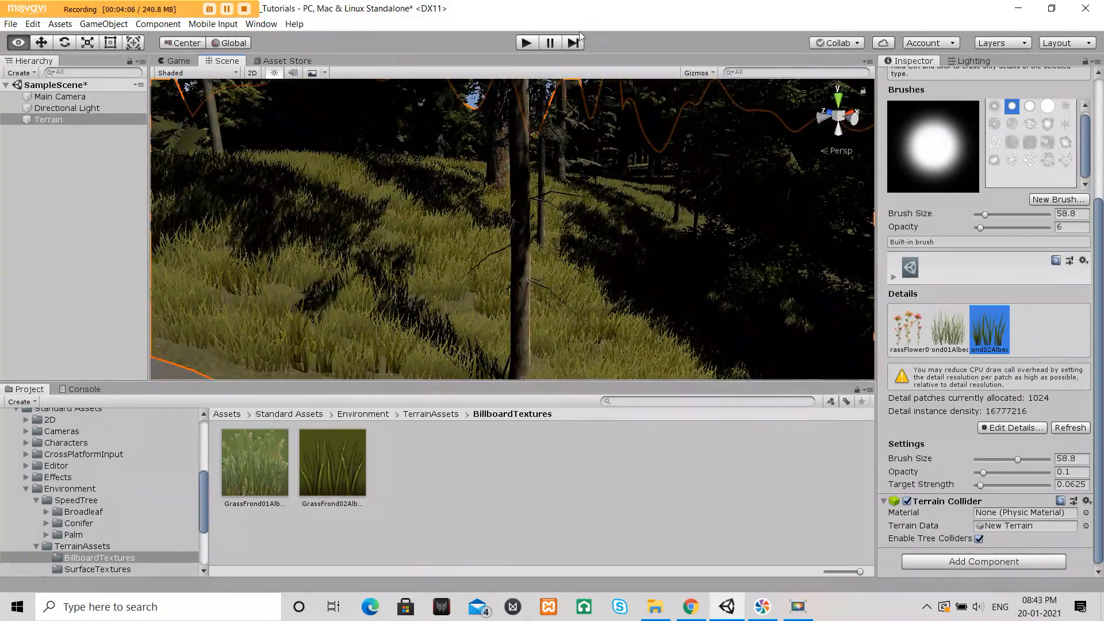
mouse_move(532, 142)
right_mouse_down()
mouse_move(616, 160)
mouse_move(667, 199)
right_mouse_up()
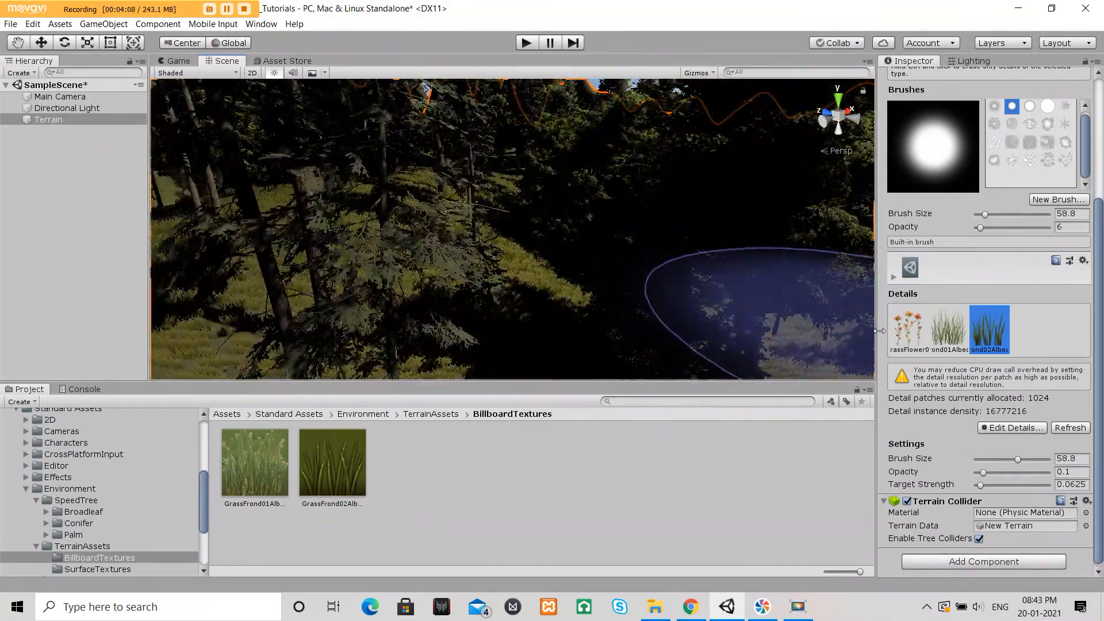
Scatter grassFlower03 flowers over the newly grassed ground between the trees.
left_click(910, 336)
mouse_move(428, 230)
left_mouse_down()
mouse_move(350, 222)
mouse_move(380, 202)
left_mouse_up()
mouse_move(379, 201)
right_mouse_down()
mouse_move(421, 183)
mouse_move(412, 172)
mouse_move(599, 177)
mouse_move(660, 192)
mouse_move(723, 258)
right_mouse_up()
Add grassFlower10 from the GrassFlowers textures folder as a terrain grass texture with white healthy and dry colors.
left_click(1004, 177)
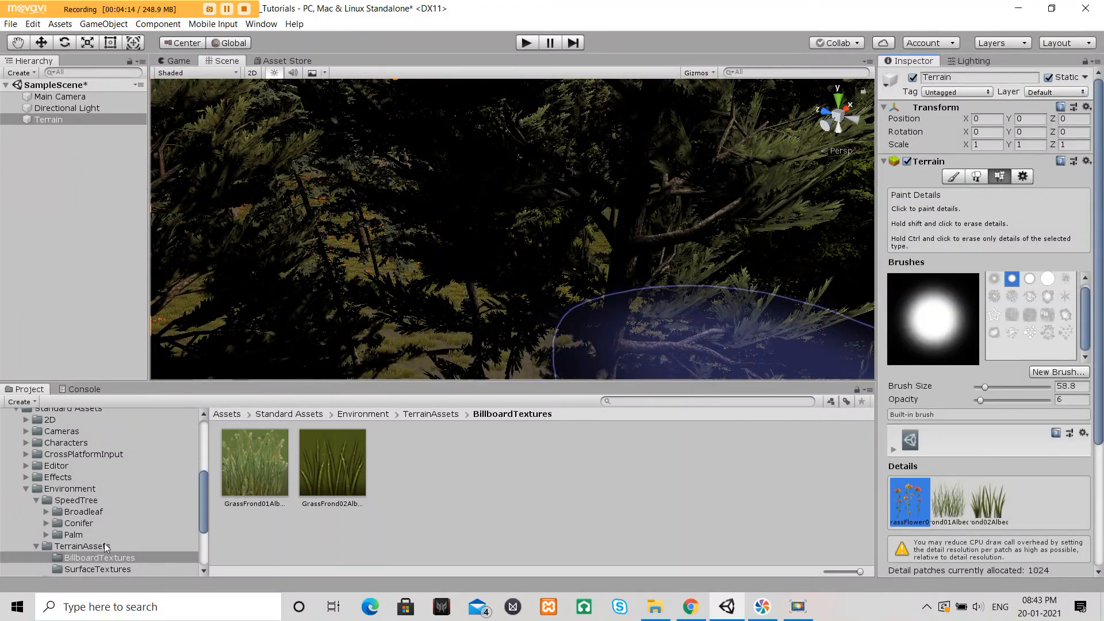
scroll(71, 479, "up", 2)
scroll(68, 468, "up", 2)
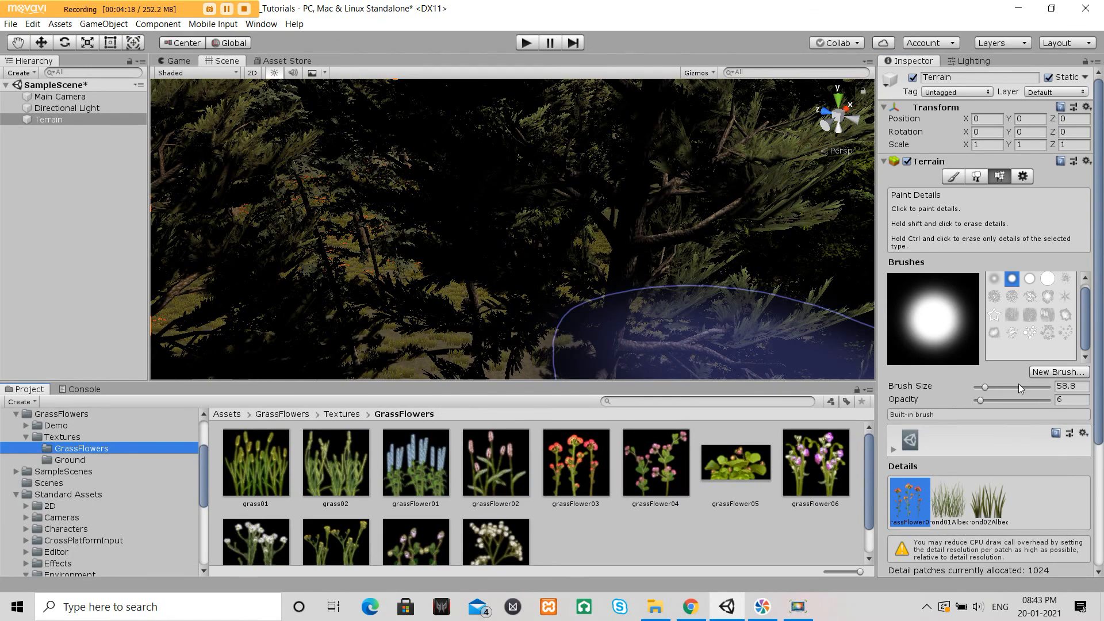
scroll(993, 450, "down", 3)
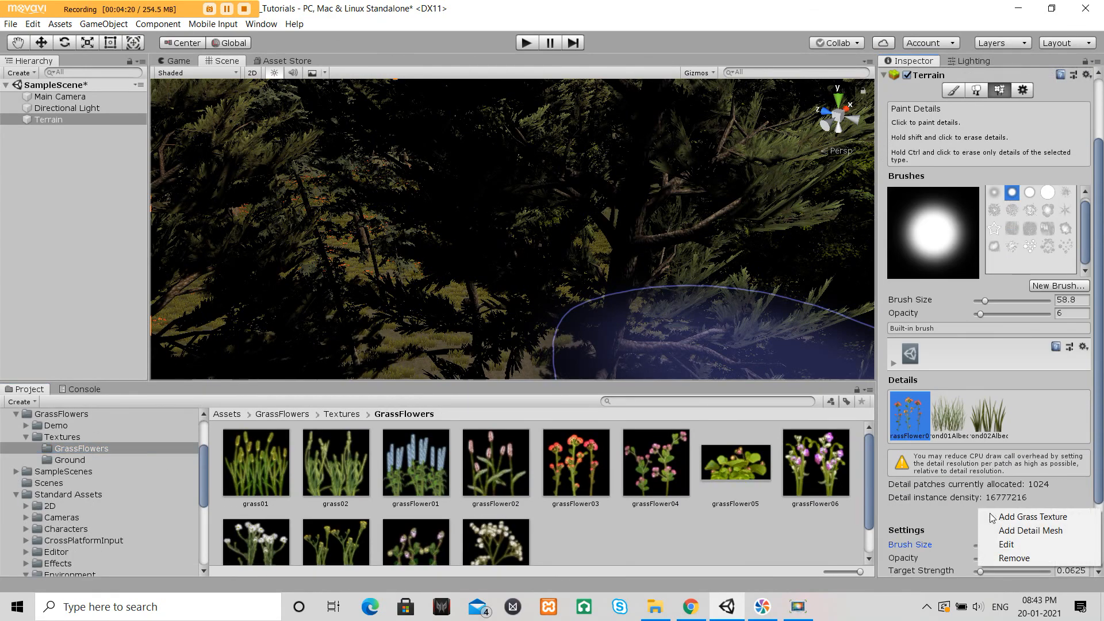
left_click(994, 519)
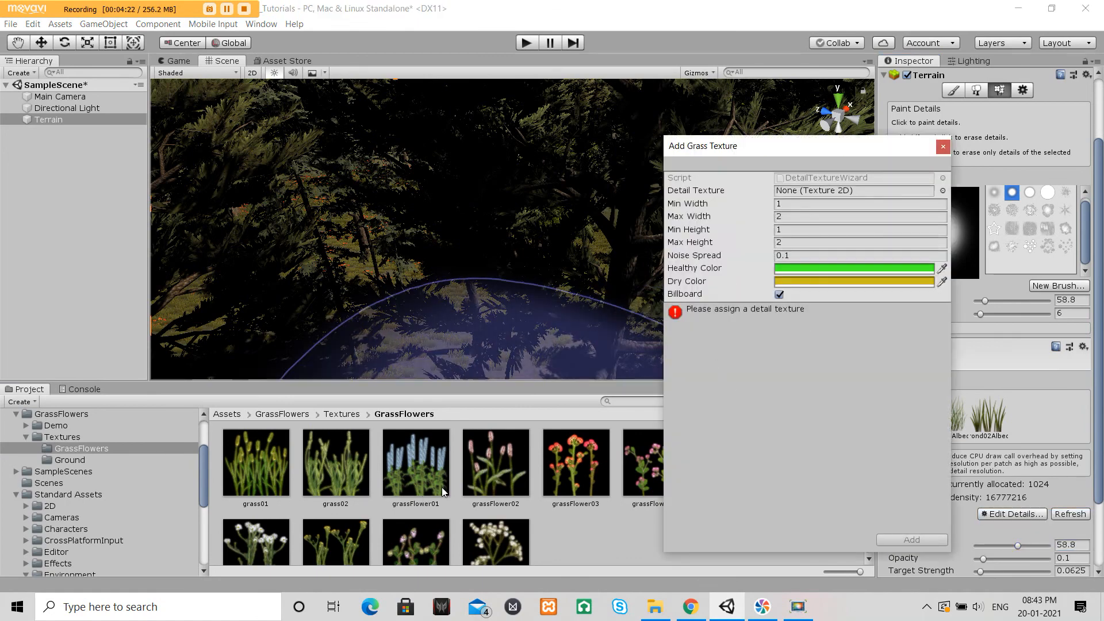
scroll(280, 519, "down", 1)
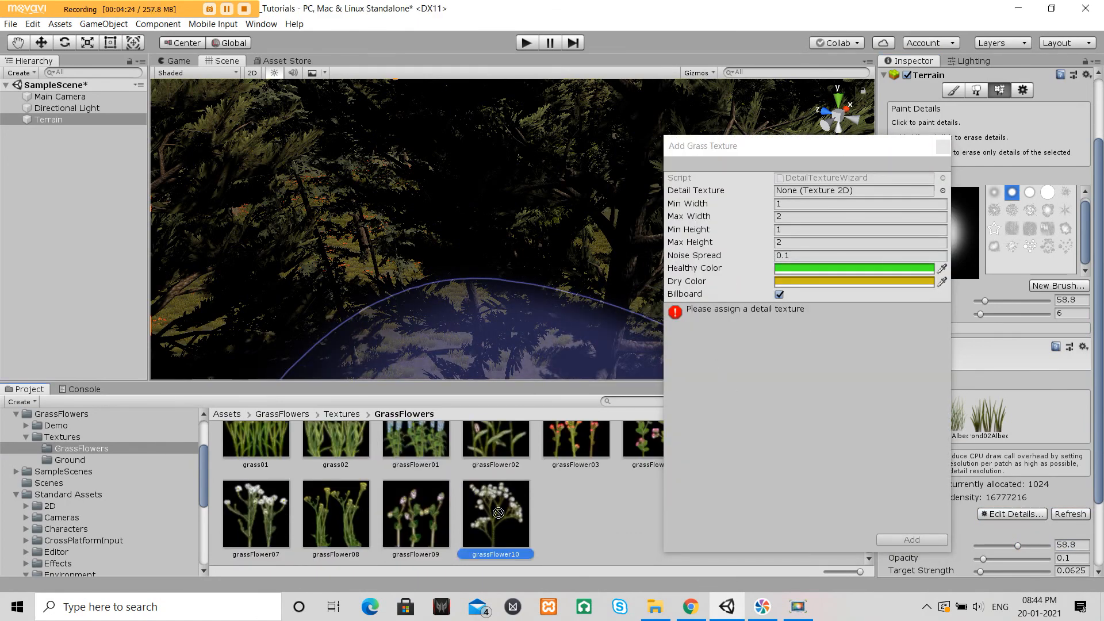
left_click_drag(499, 513, 766, 219)
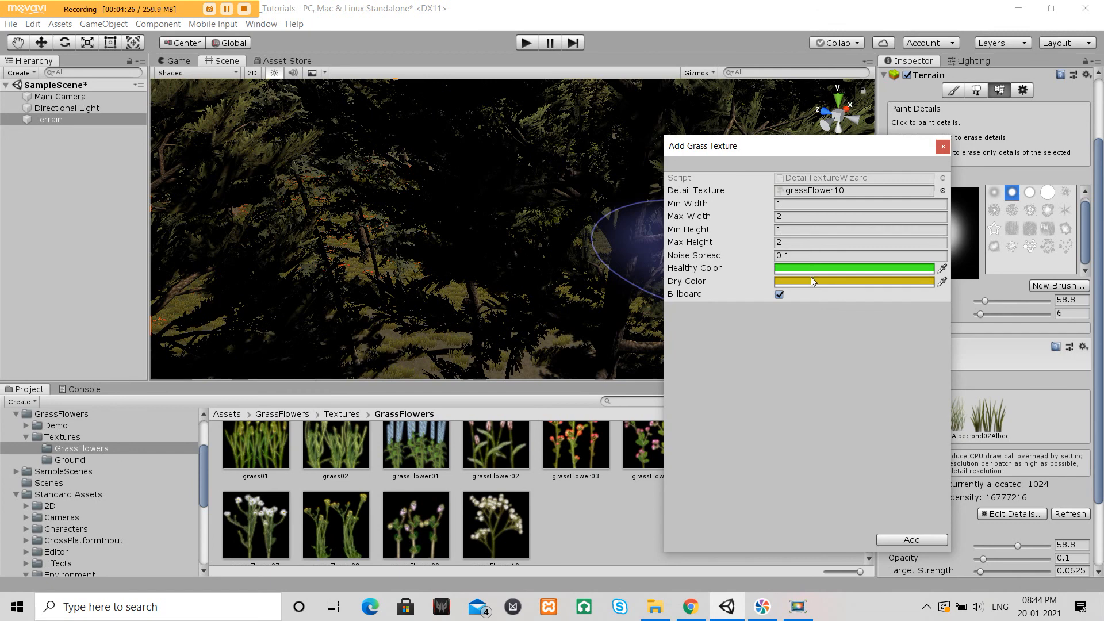
left_click(810, 272)
left_click_drag(959, 198, 950, 174)
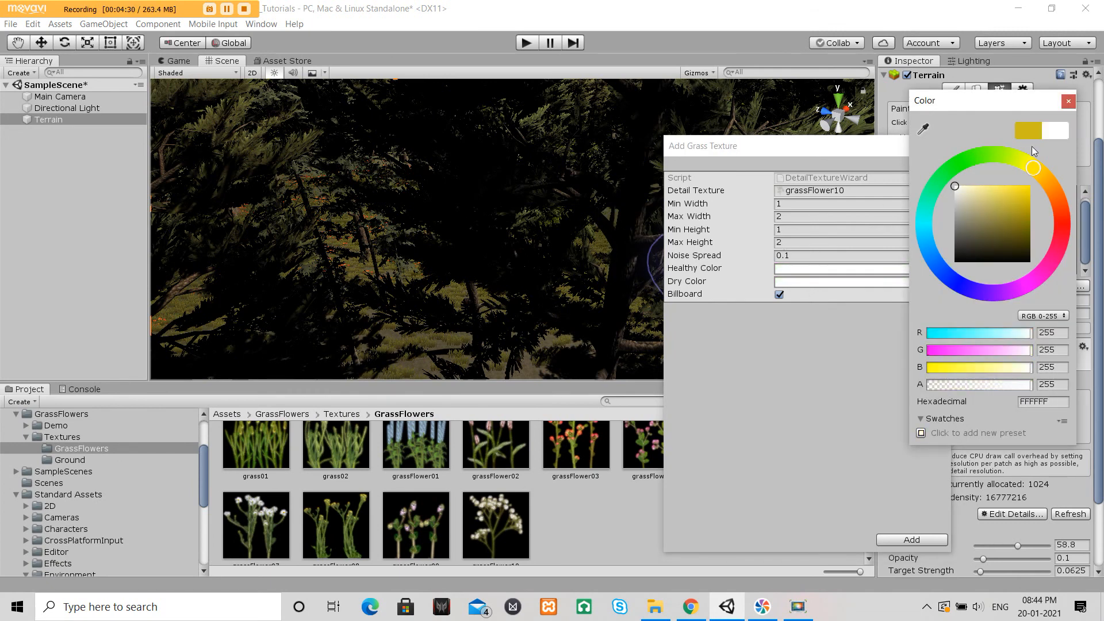
left_click(1067, 102)
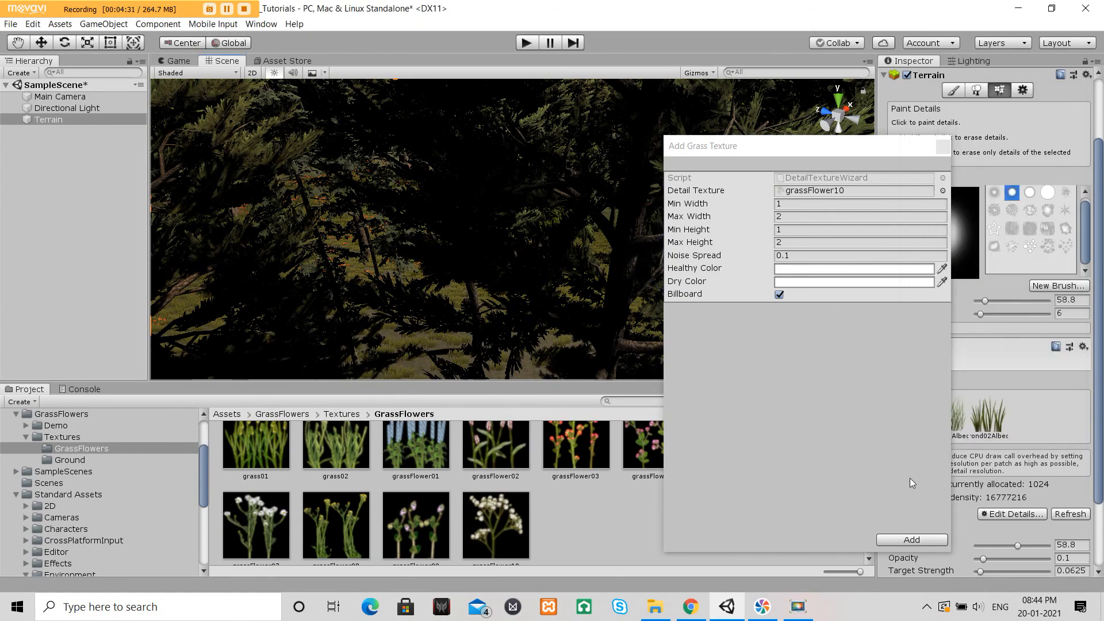
left_click(910, 539)
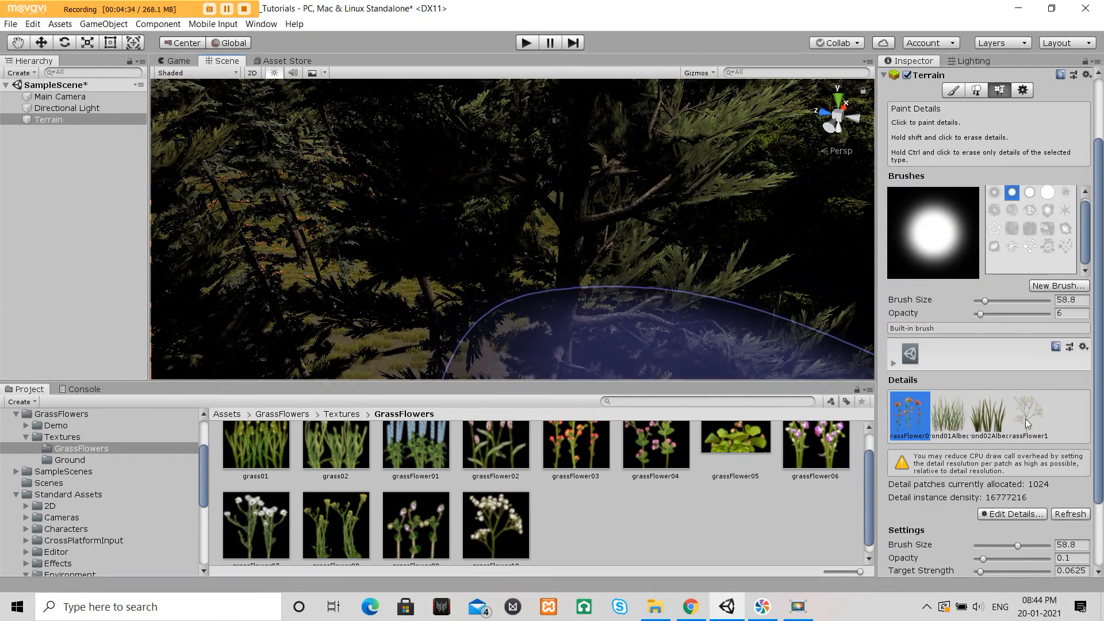
Paint grassFlower10 flowers among the grass on the forest floor with brush size 58.8.
left_click(1029, 414)
mouse_move(575, 270)
right_mouse_down()
mouse_move(268, 273)
mouse_move(363, 251)
mouse_move(453, 269)
mouse_move(460, 212)
mouse_move(546, 226)
mouse_move(776, 140)
mouse_move(621, 189)
right_mouse_up()
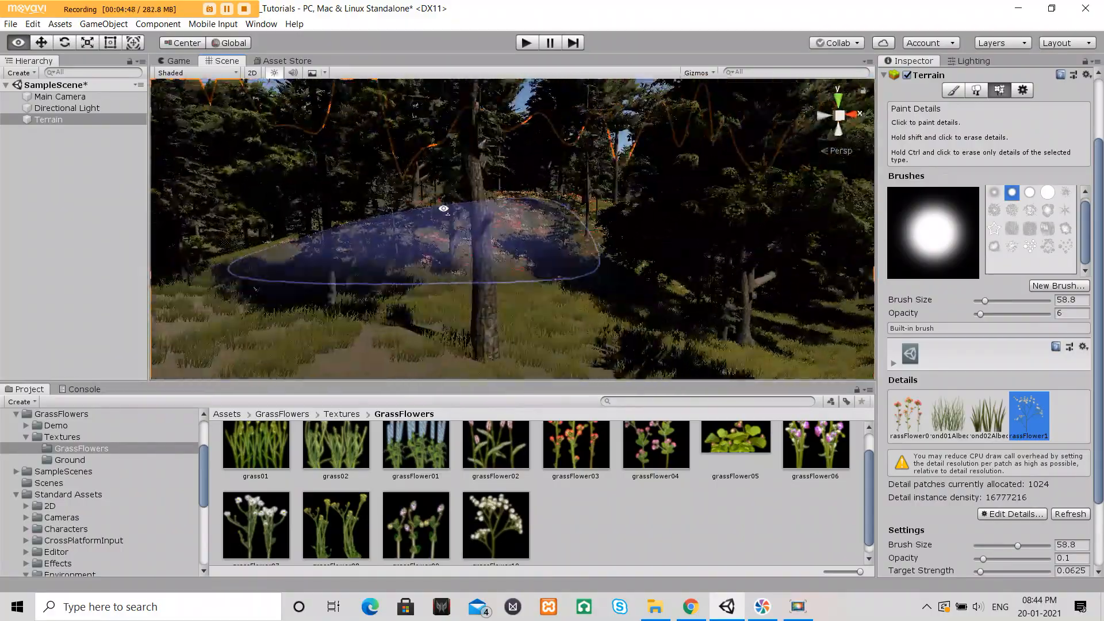
mouse_move(566, 185)
right_mouse_down()
mouse_move(649, 210)
mouse_move(802, 221)
mouse_move(523, 192)
mouse_move(504, 160)
mouse_move(541, 184)
mouse_move(769, 259)
mouse_move(557, 290)
mouse_move(616, 305)
mouse_move(776, 264)
mouse_move(751, 254)
mouse_move(779, 266)
right_mouse_up()
right_click_drag(586, 169, 733, 220)
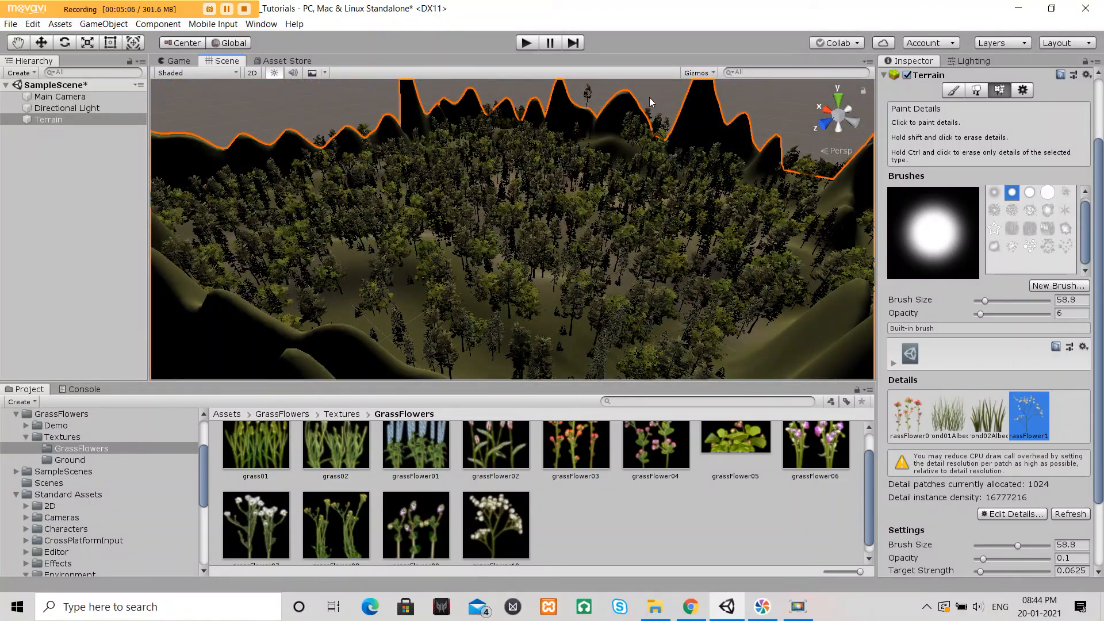